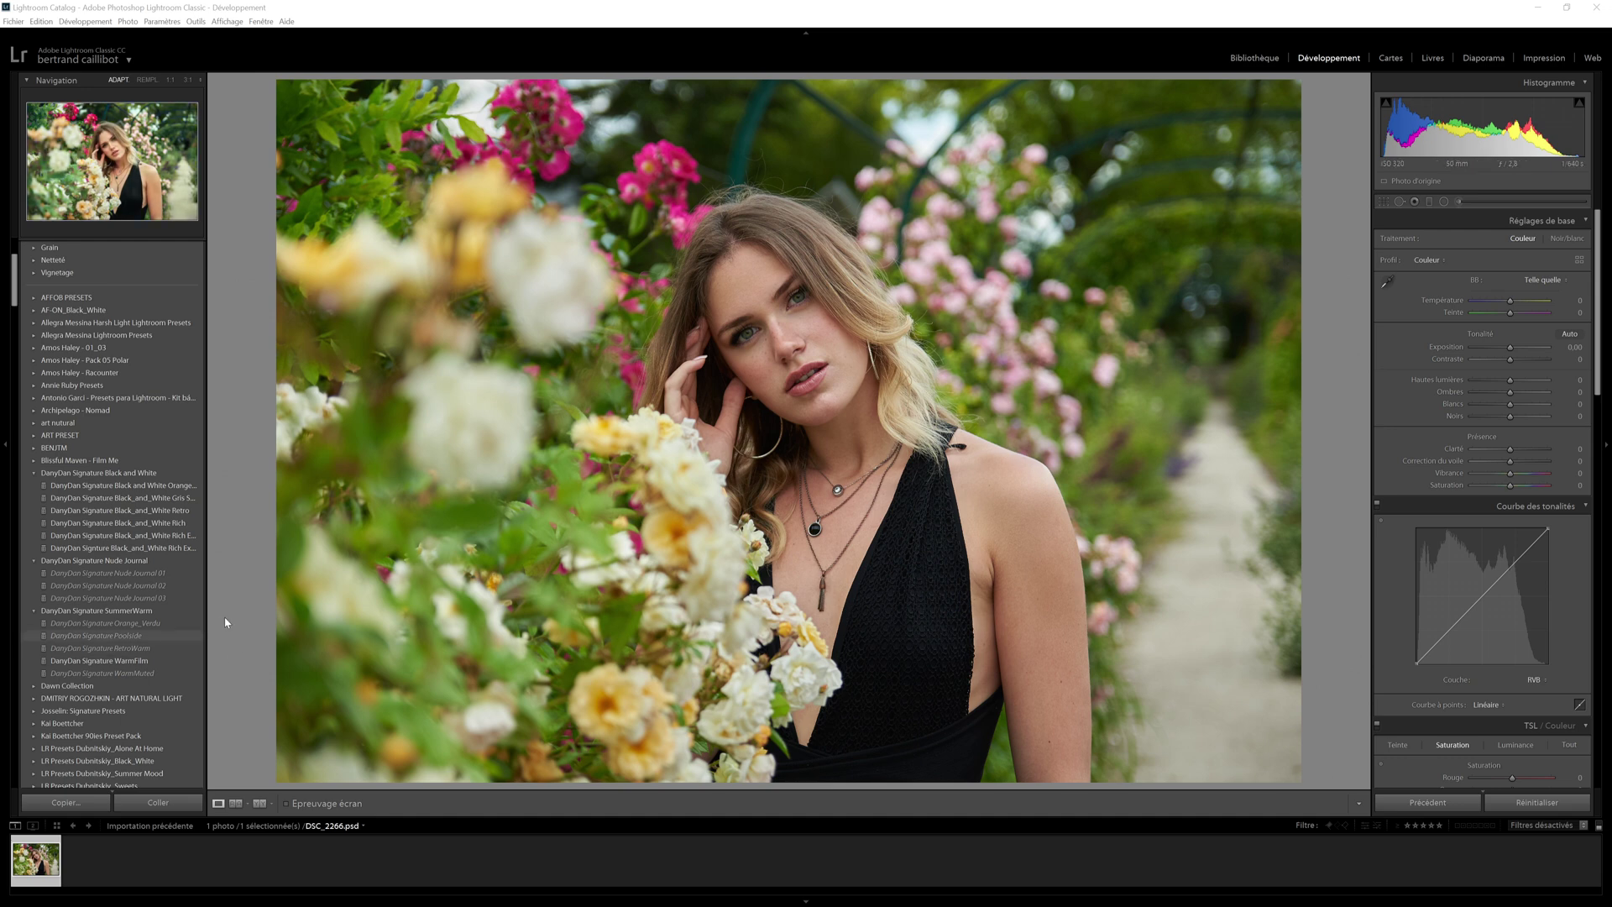
# Try the DanyDan Signature SummerWarm presets on the portrait, apply RetroWarm and check the face up close
pyautogui.click(176, 623)
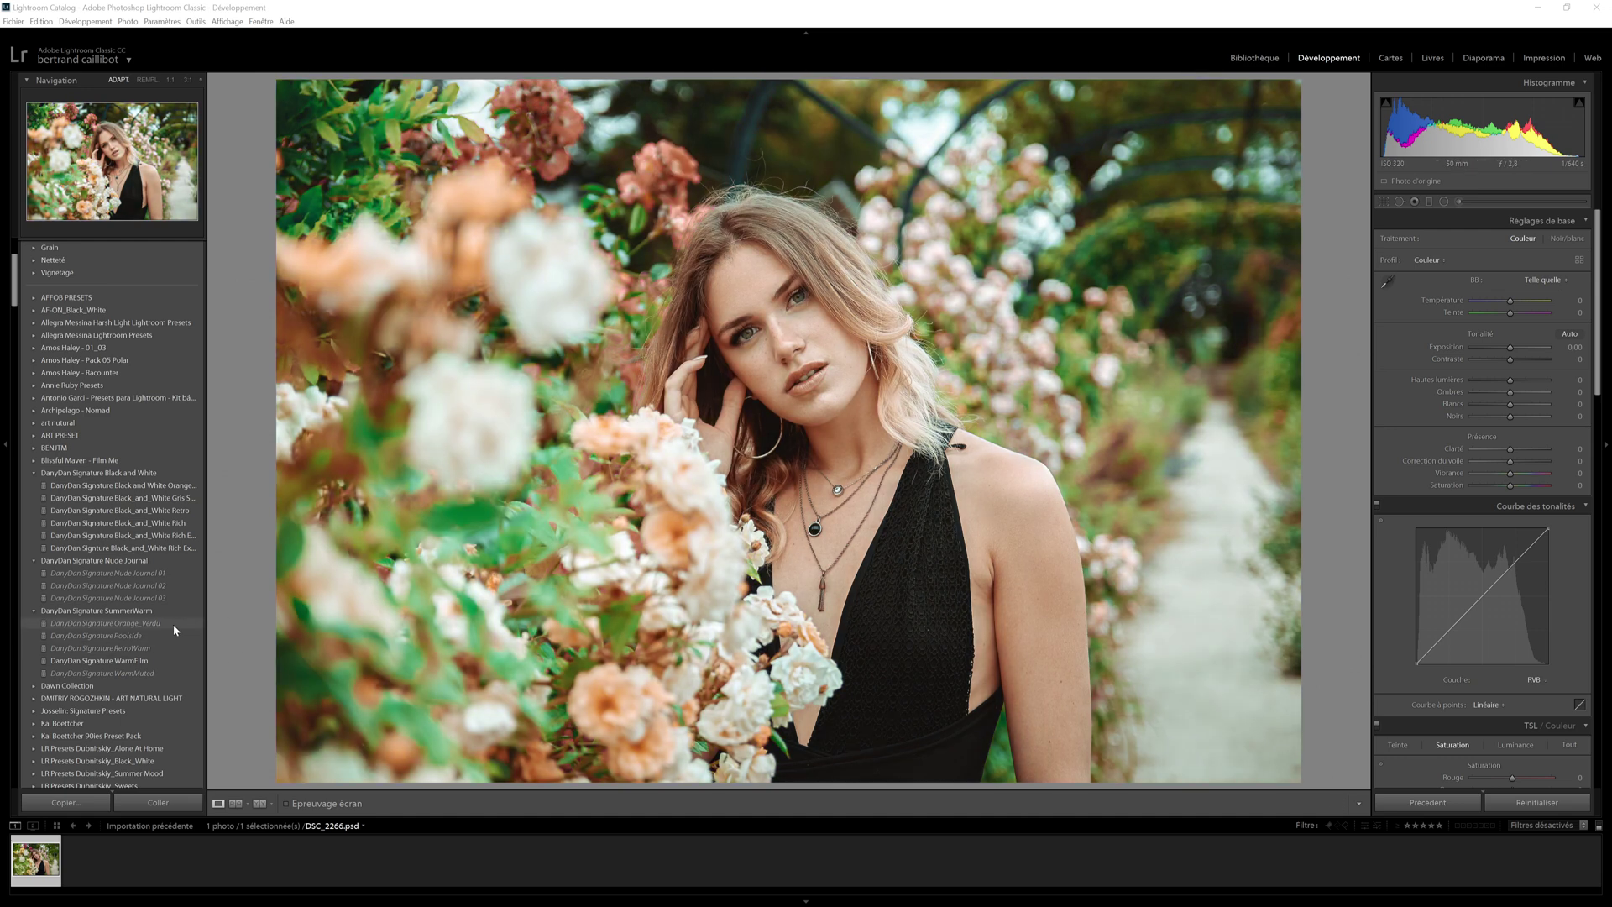
pyautogui.click(119, 634)
pyautogui.click(134, 648)
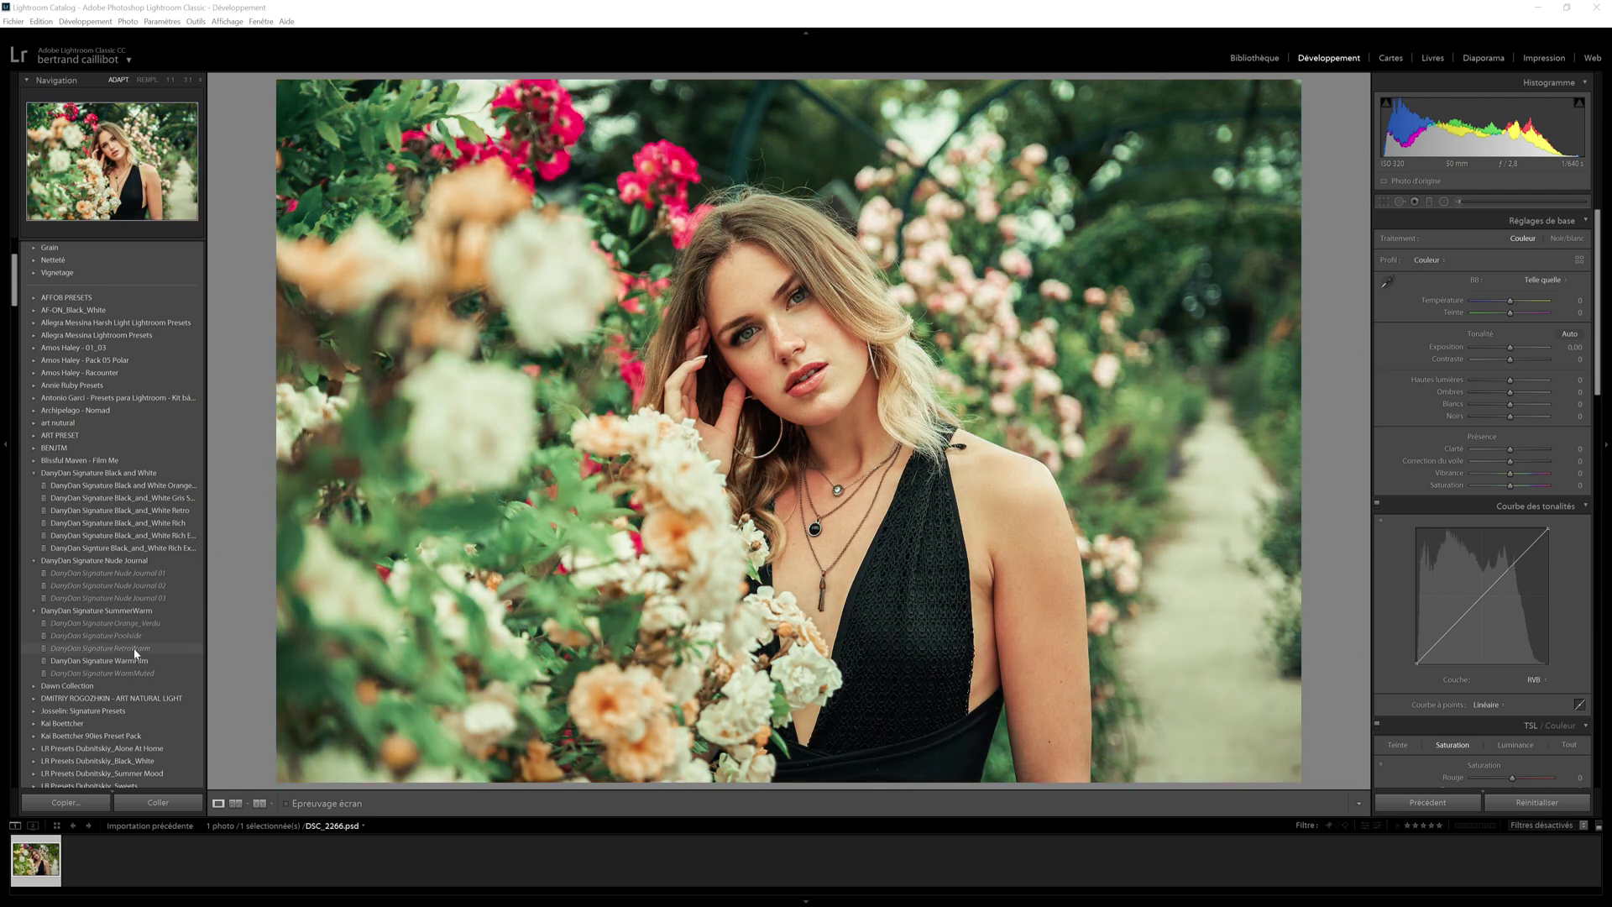
pyautogui.click(149, 661)
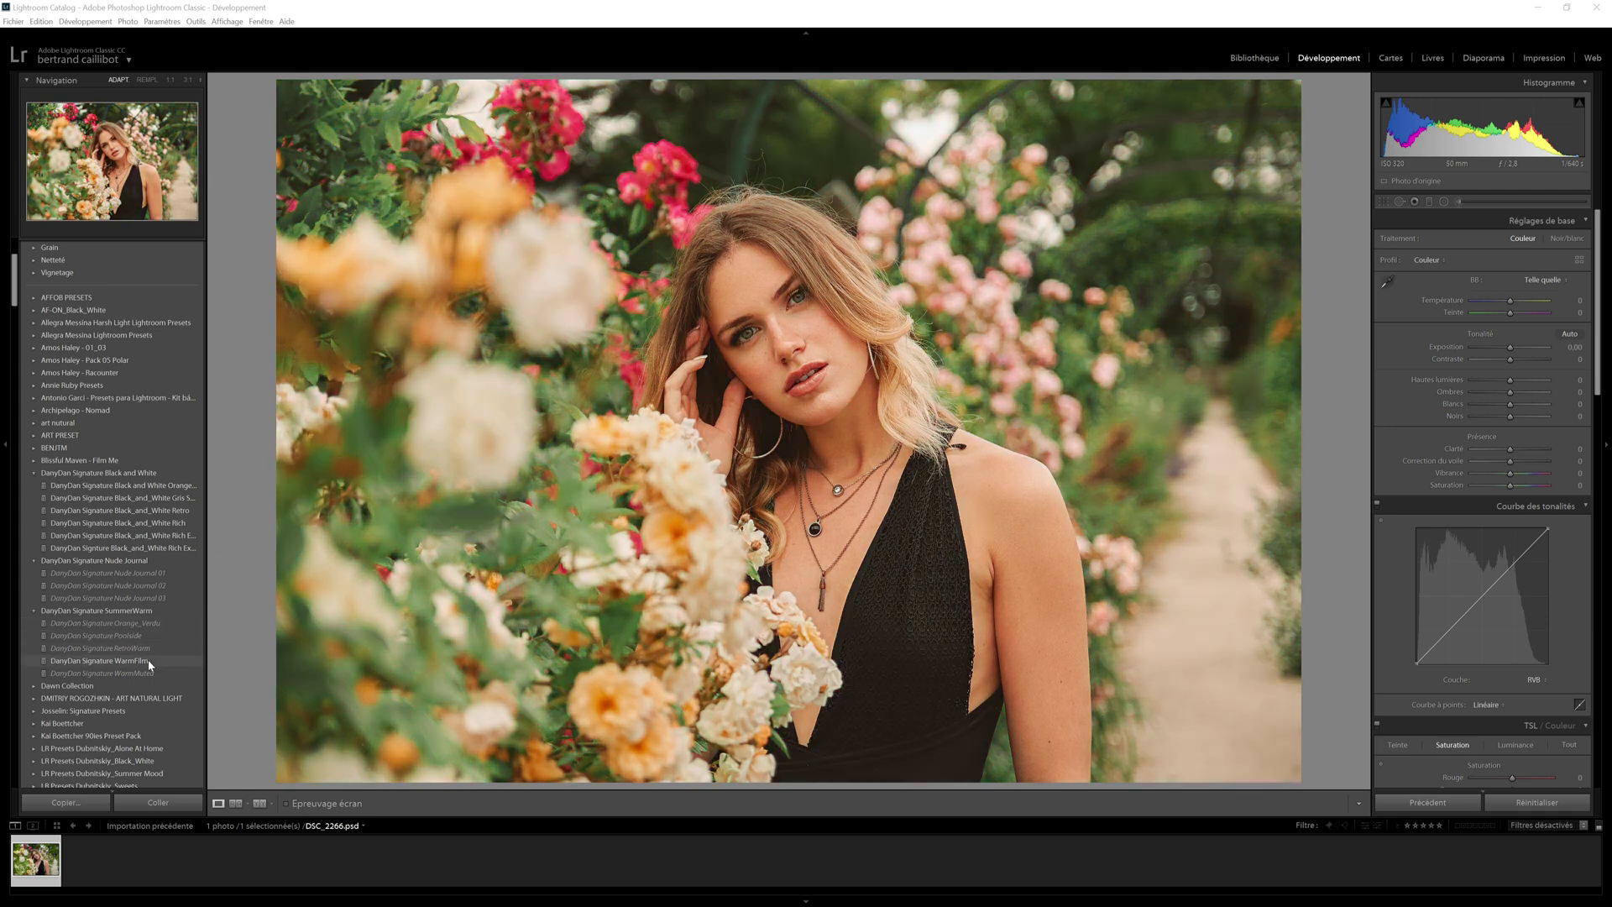
pyautogui.click(162, 673)
pyautogui.click(100, 649)
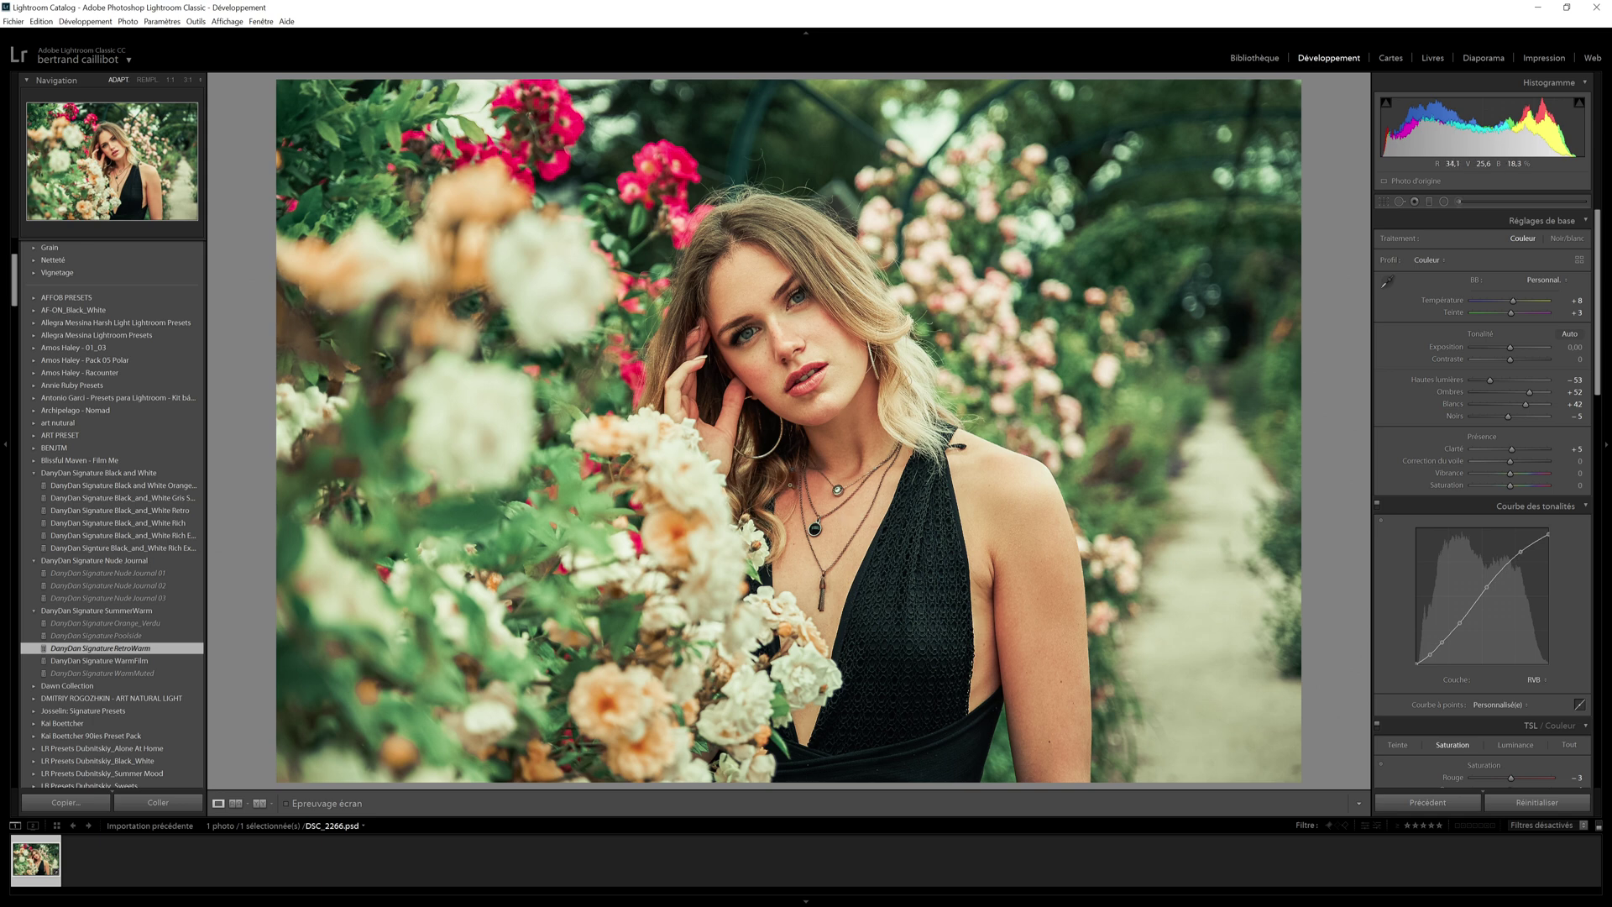
pyautogui.click(864, 417)
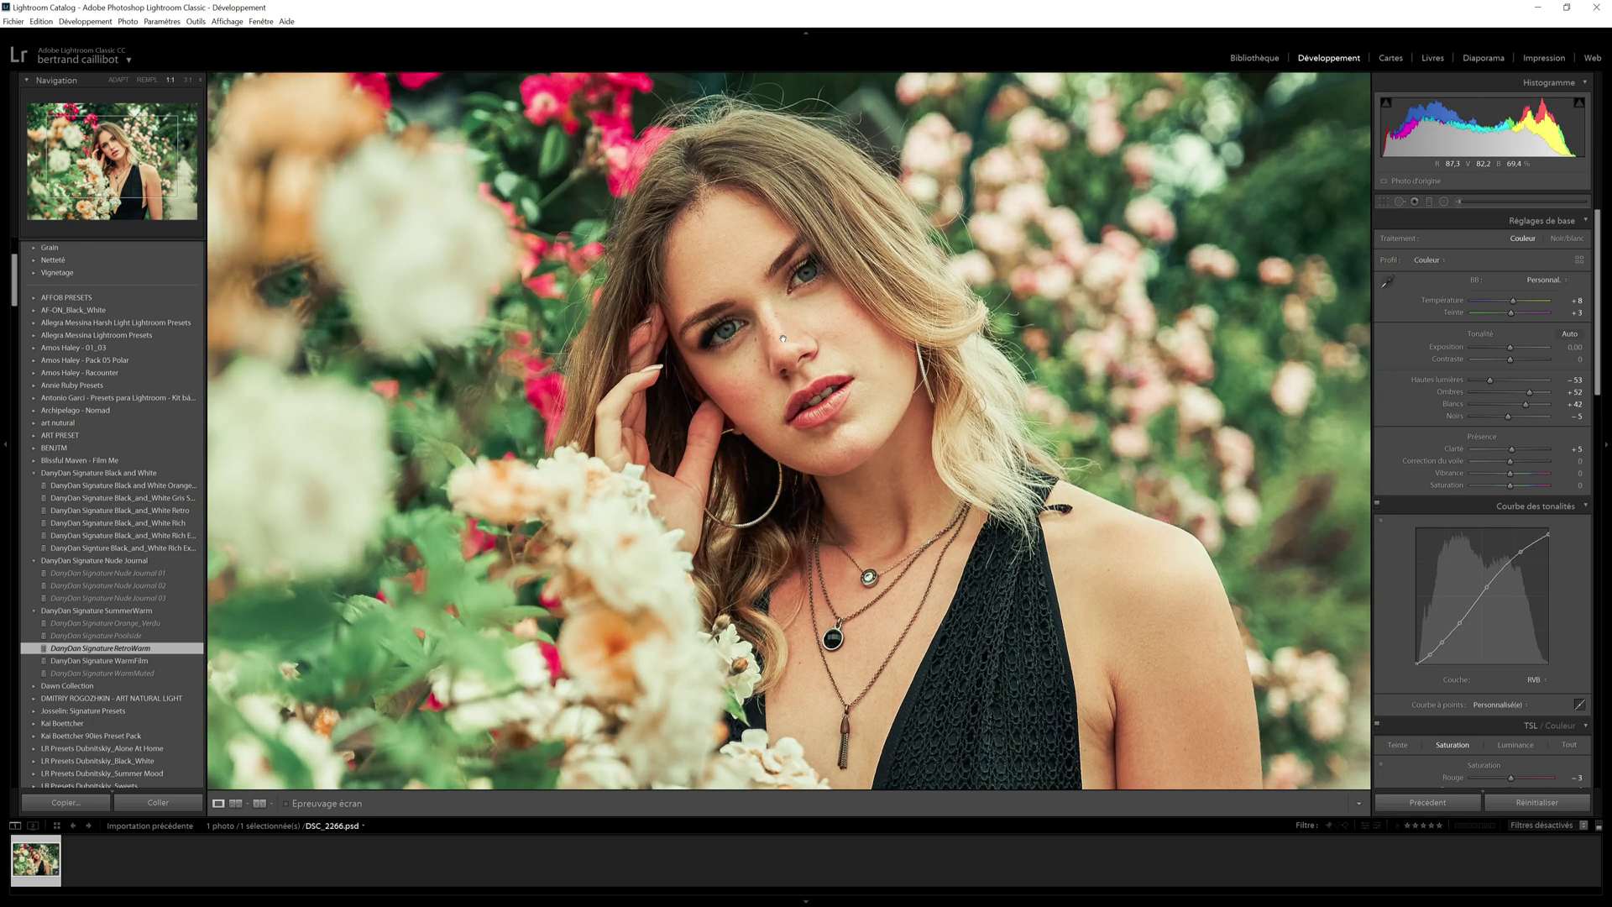
pyautogui.moveTo(853, 413); pyautogui.dragTo(851, 413)
pyautogui.click(853, 413)
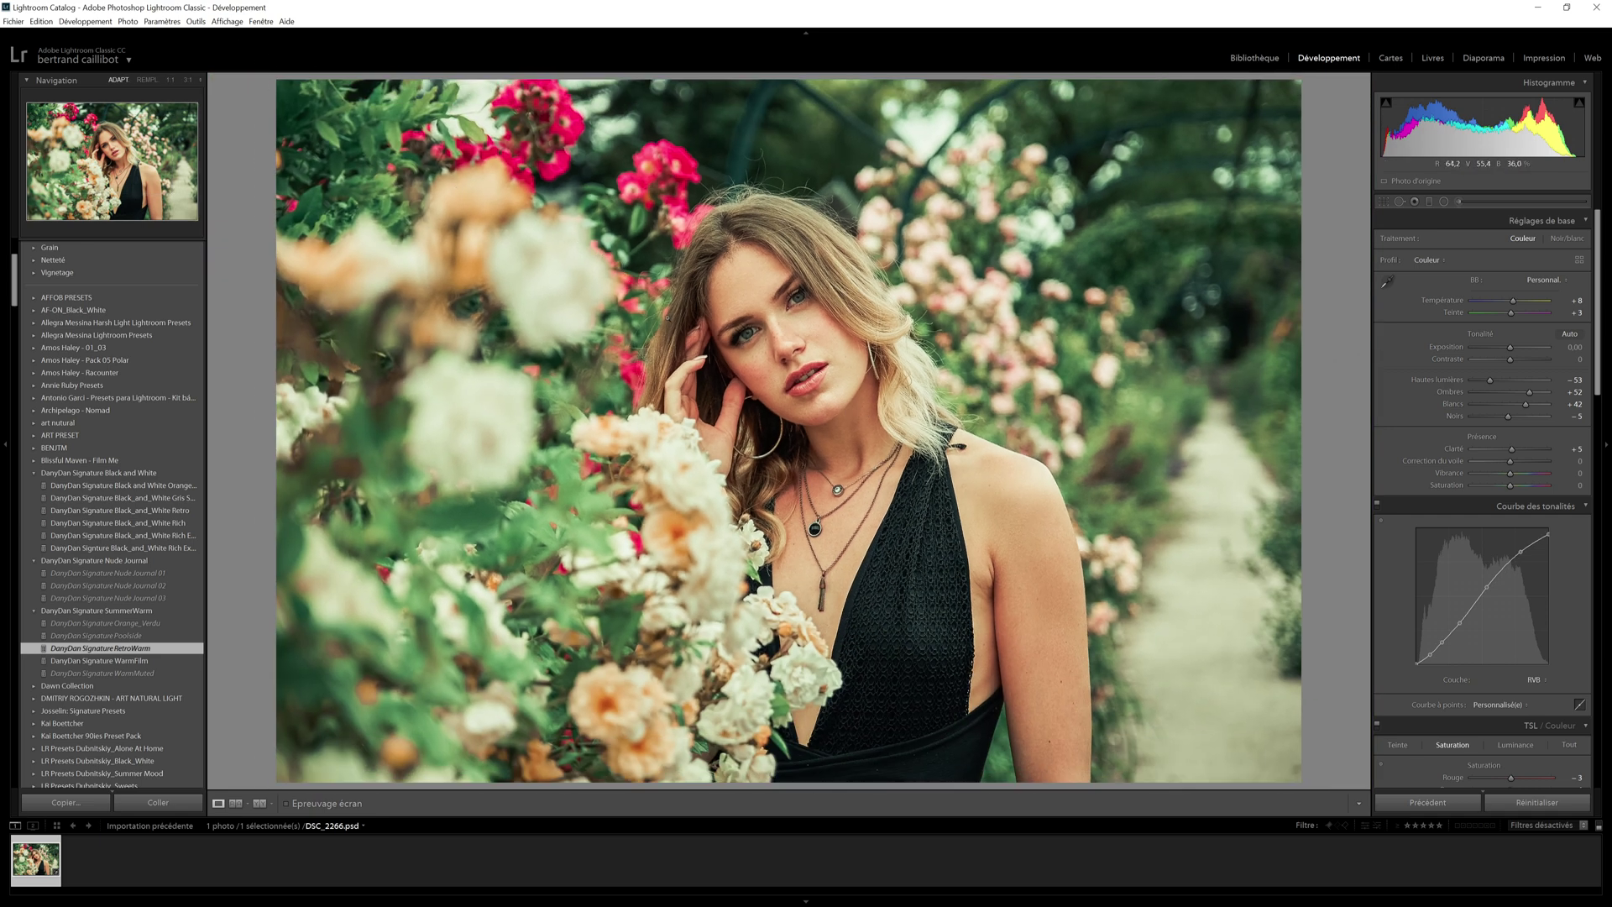
# Reduce the applied preset's strength to 5 with the OPAL Opacity Slider plug-in and apply it
pyautogui.click(13, 21)
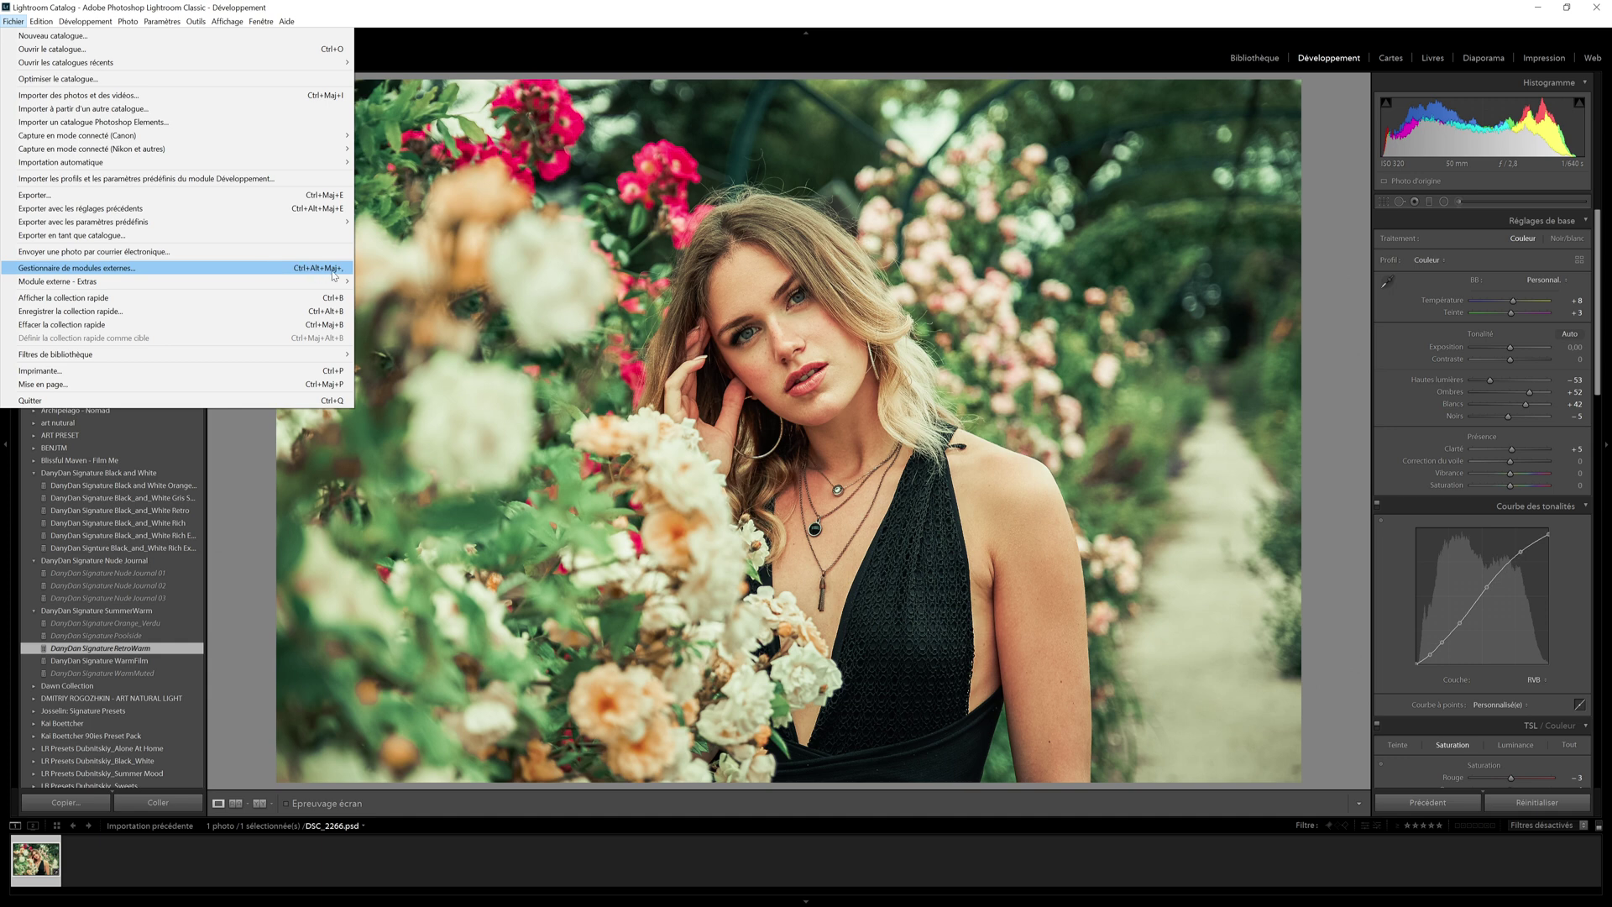
pyautogui.moveTo(340, 281)
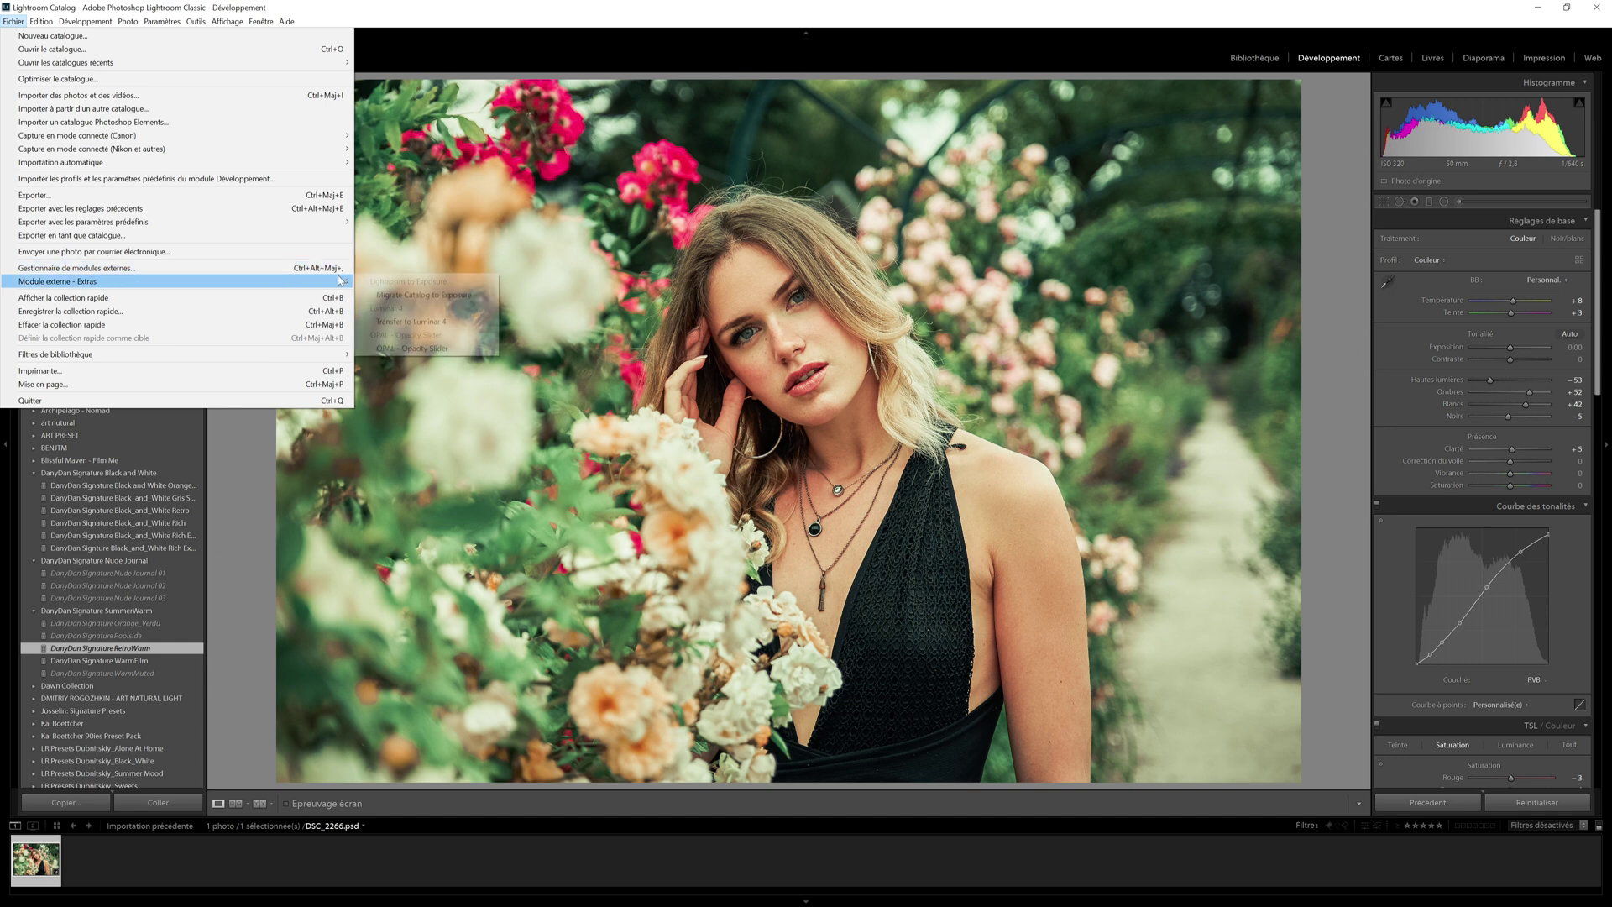
pyautogui.click(454, 347)
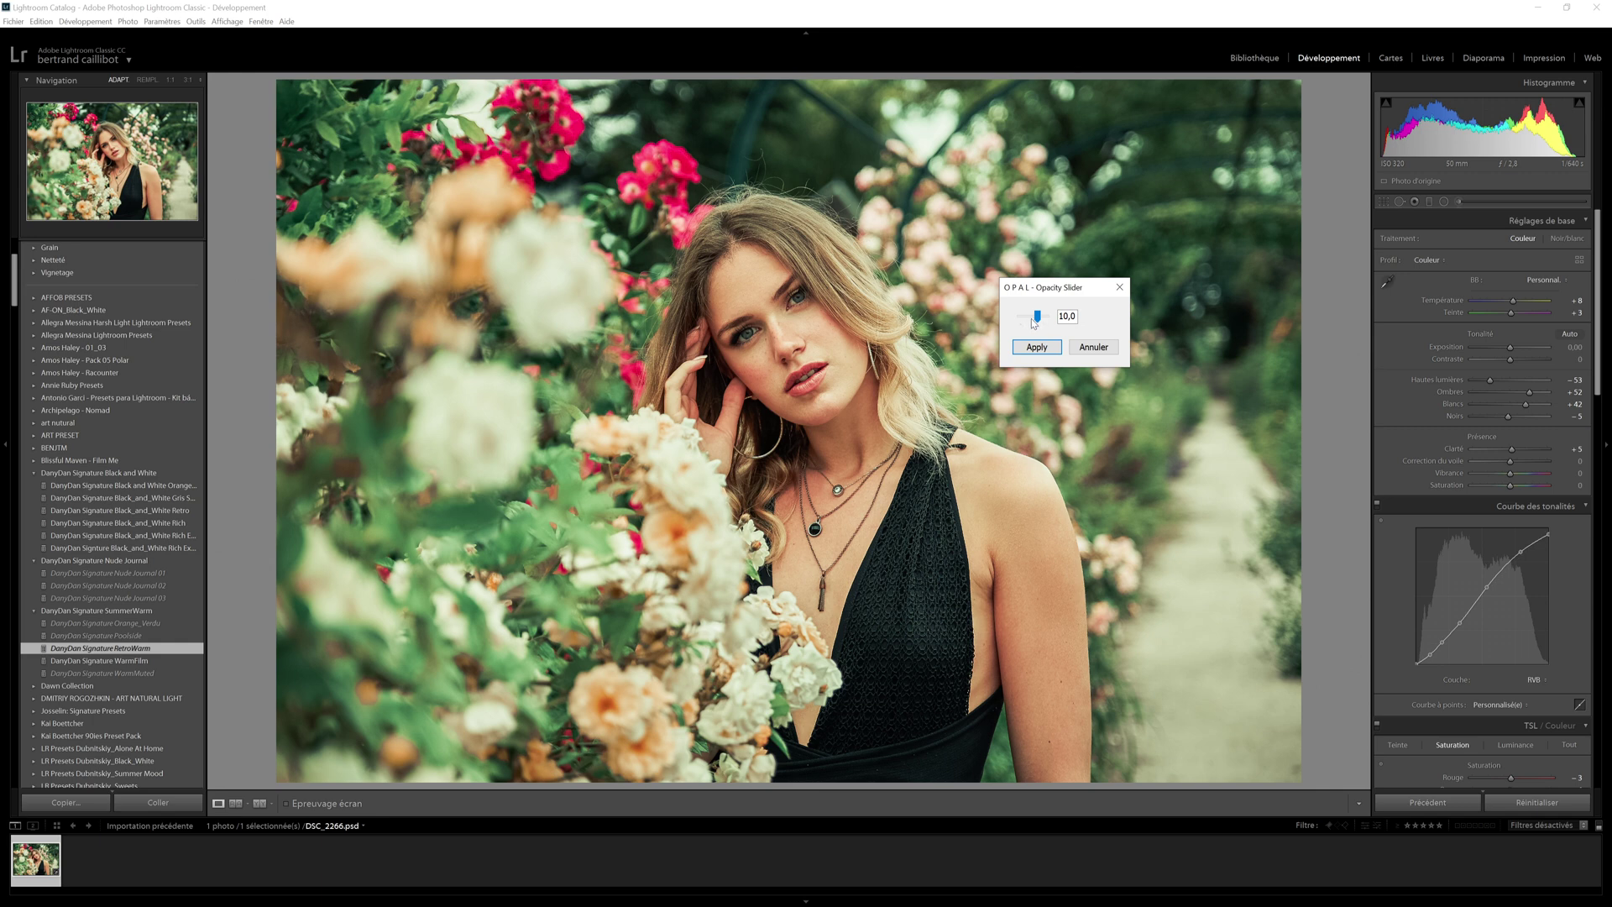
pyautogui.moveTo(1033, 323); pyautogui.dragTo(1026, 317)
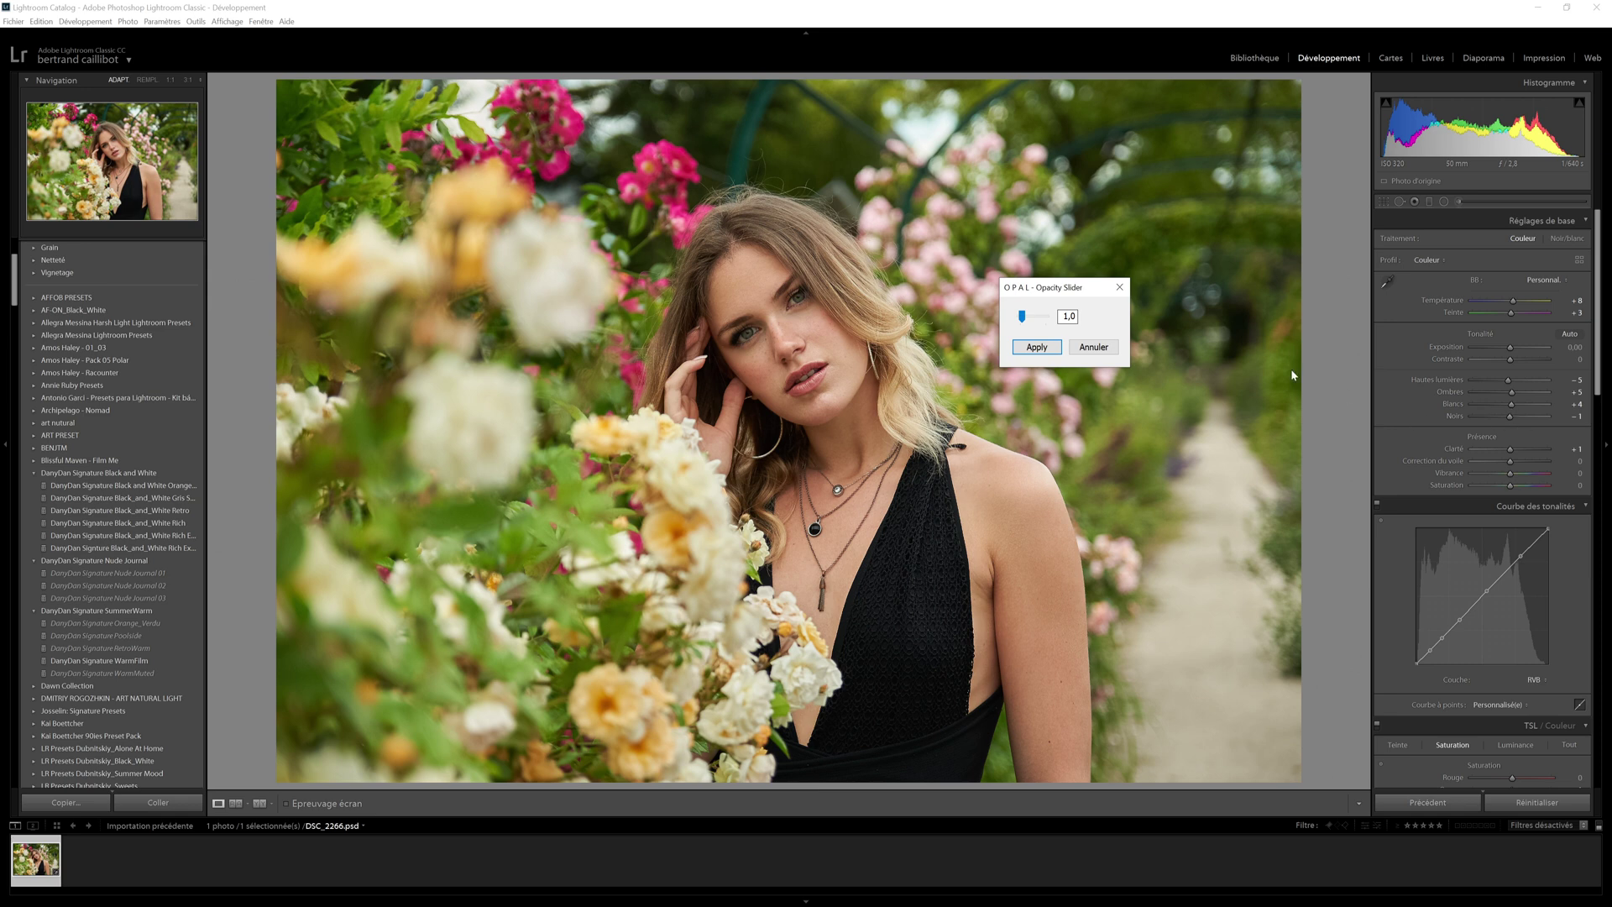
pyautogui.moveTo(1016, 317); pyautogui.dragTo(1030, 318)
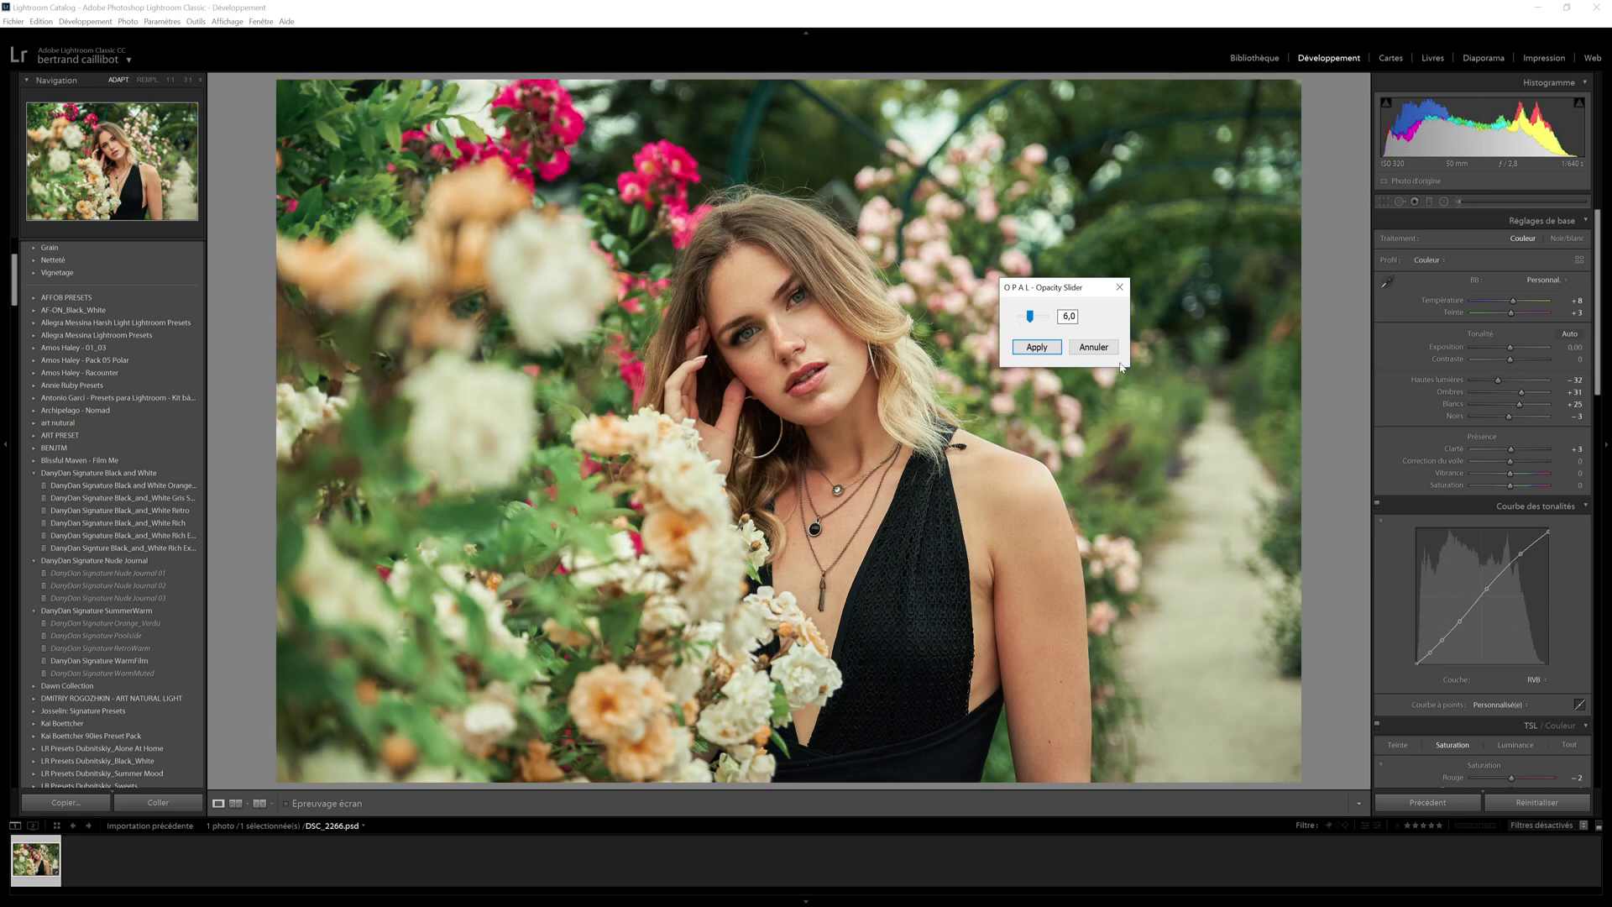
pyautogui.moveTo(1028, 322); pyautogui.dragTo(1038, 319)
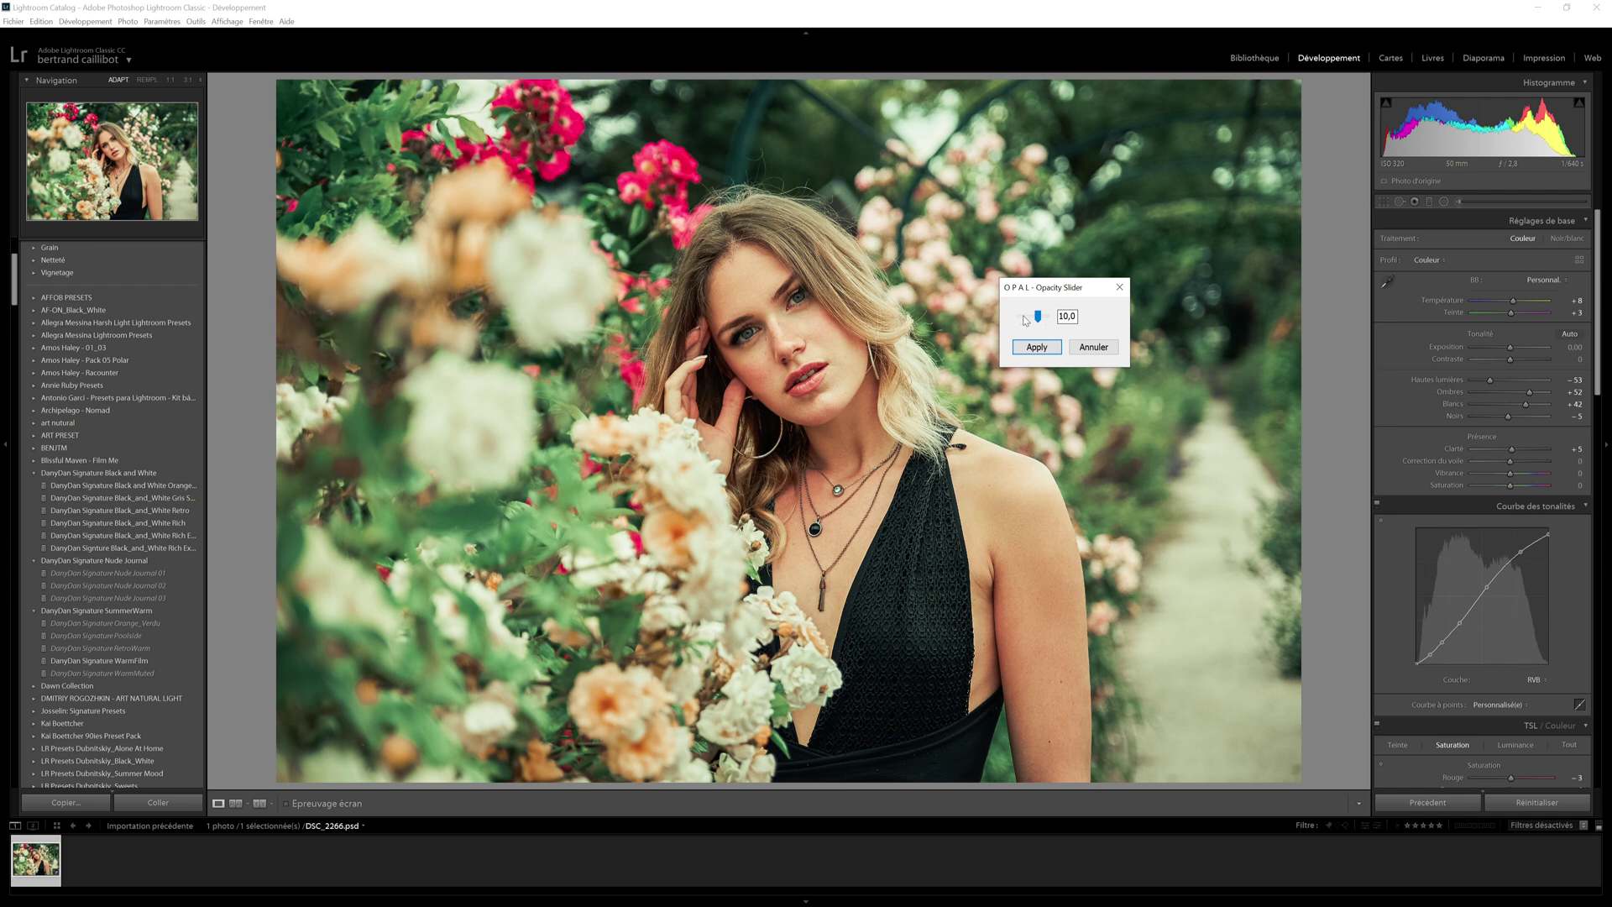
pyautogui.moveTo(1038, 320); pyautogui.dragTo(1027, 321)
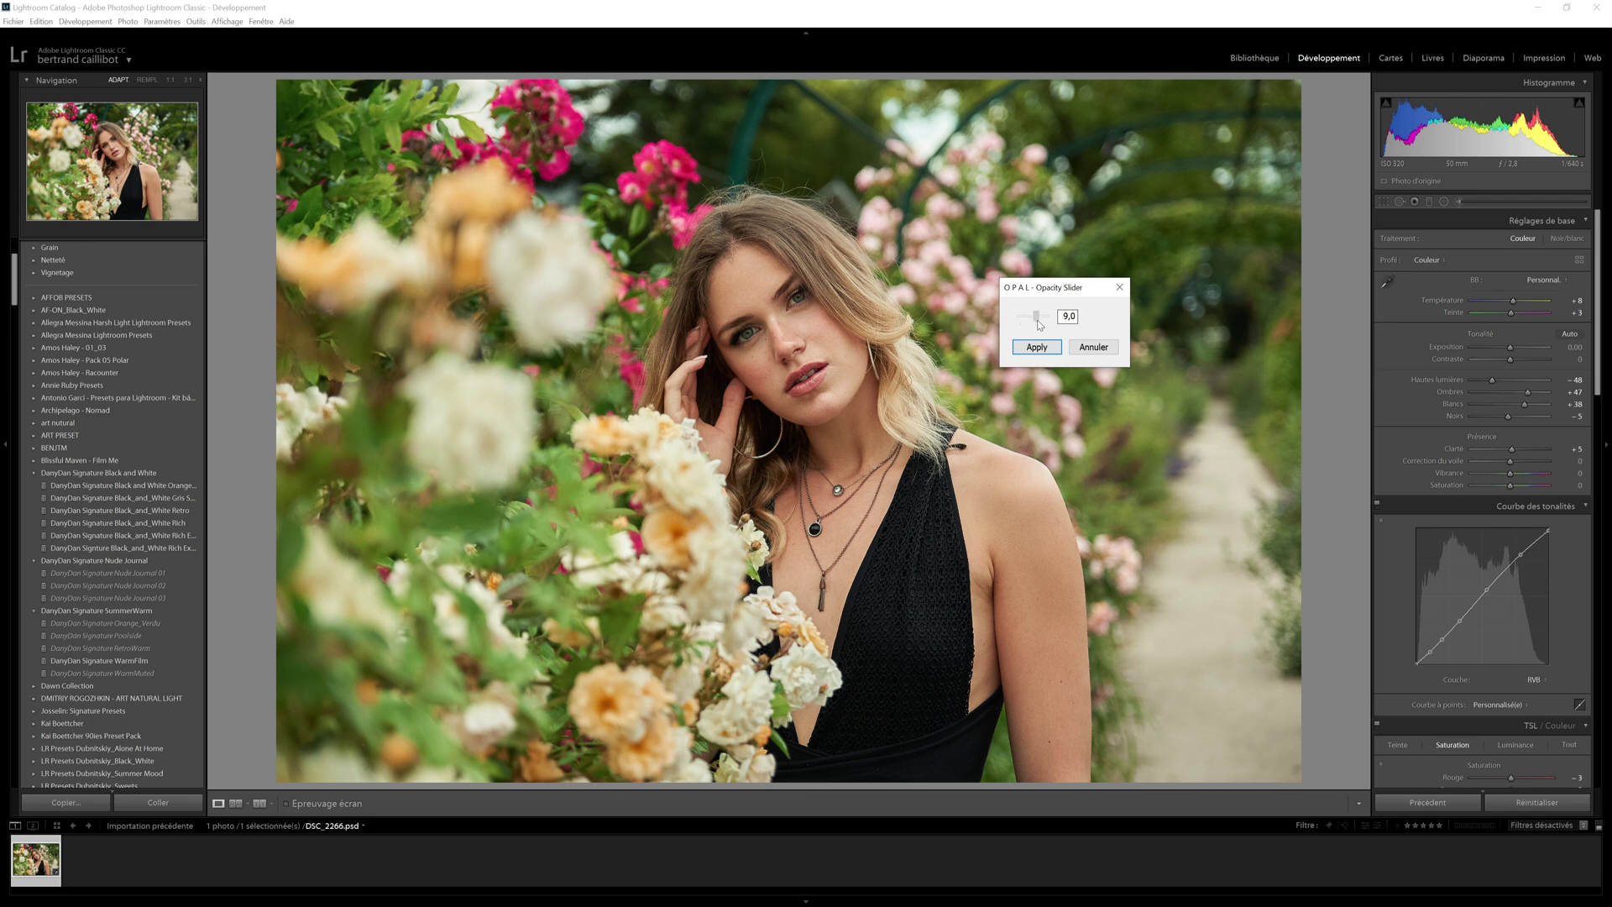
pyautogui.moveTo(1025, 318); pyautogui.dragTo(1032, 322)
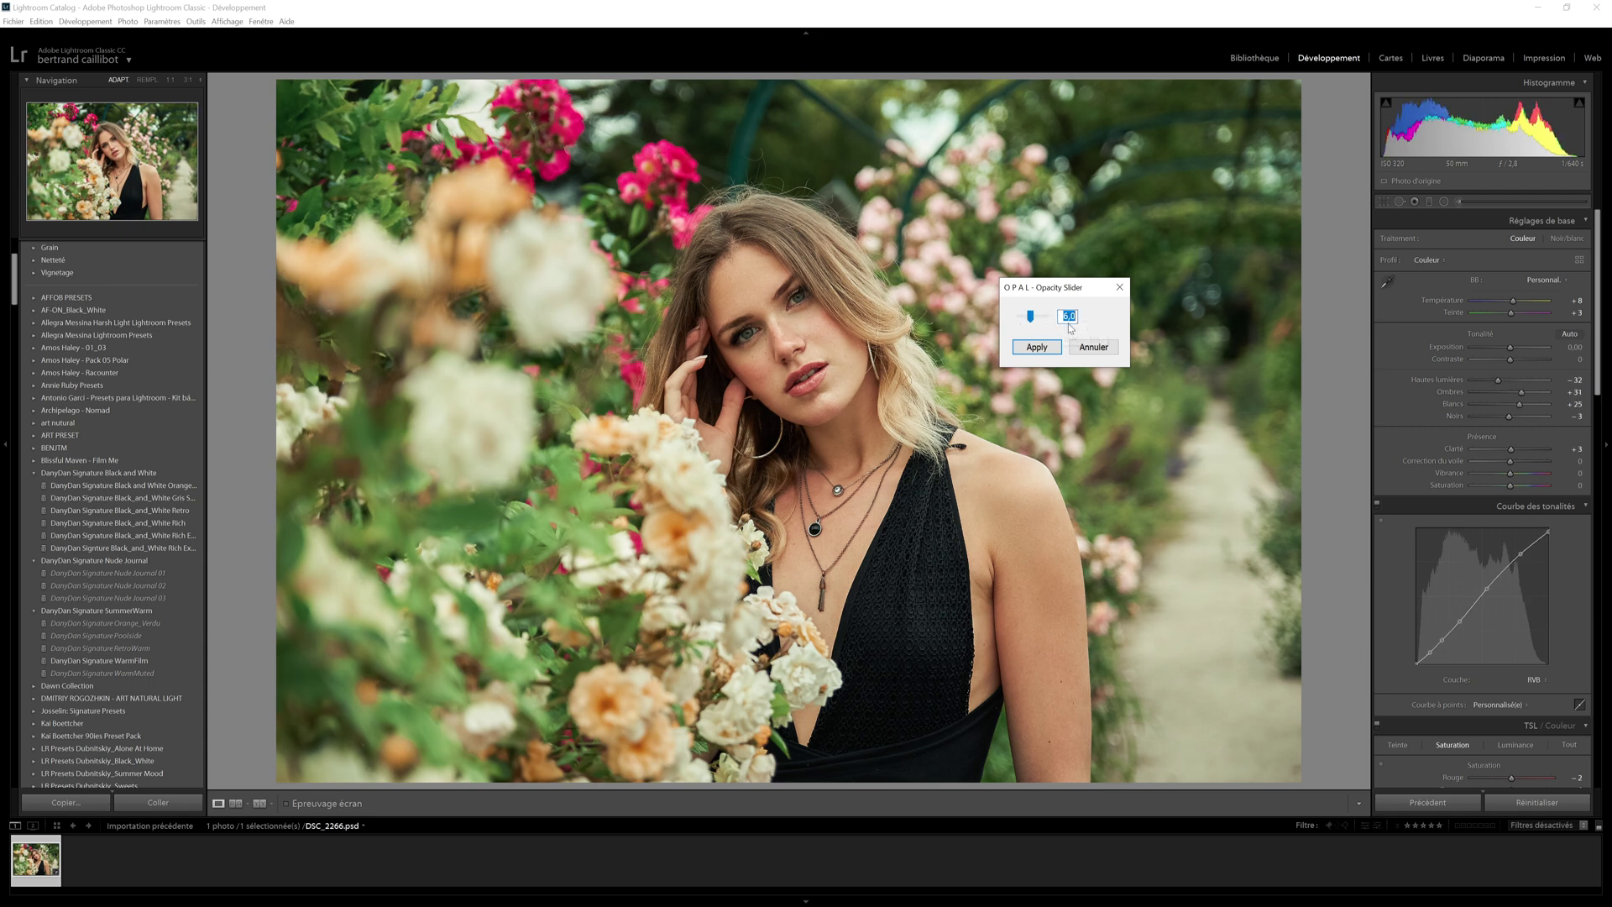
pyautogui.write('5')
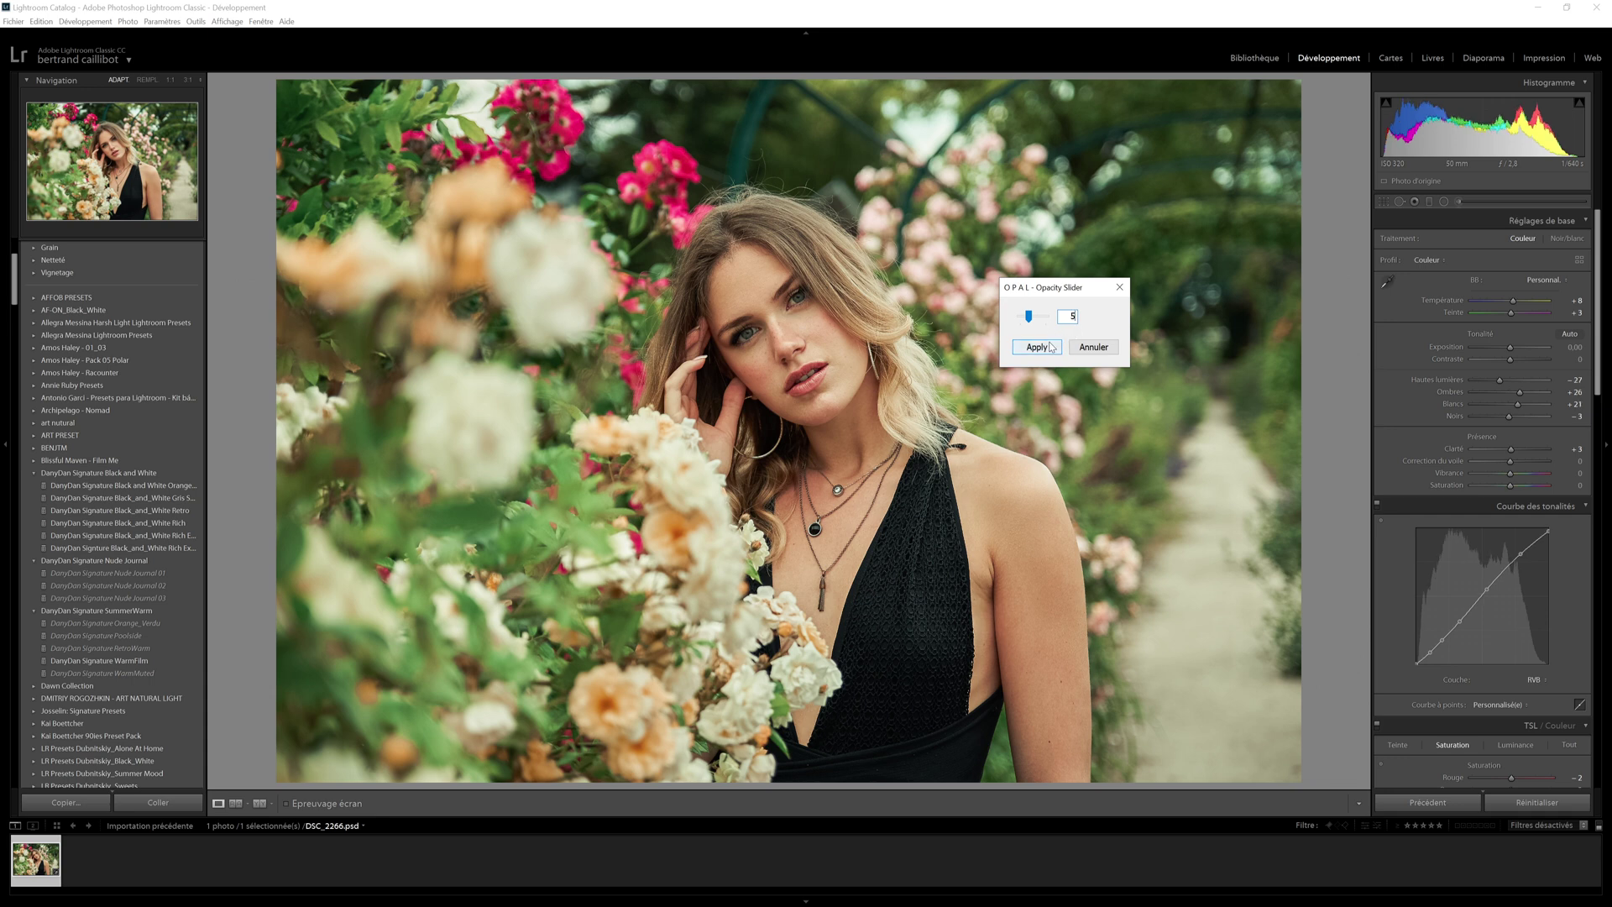
pyautogui.click(1053, 351)
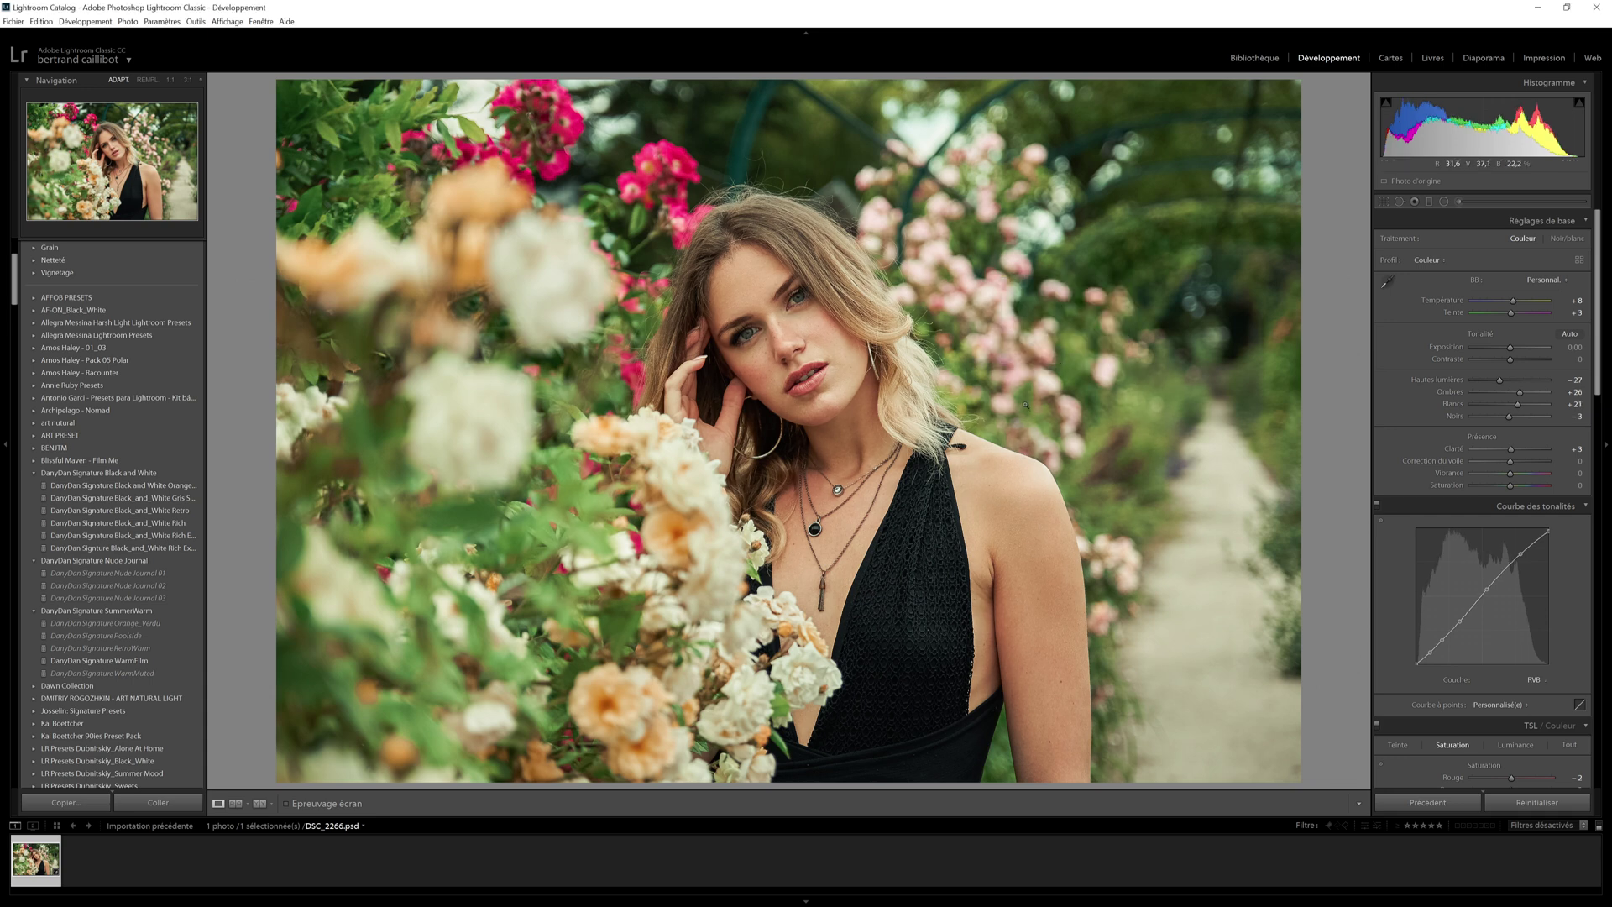
# Brighten the irises of both eyes using an adjustment brush with exposure 0.63 and brush size 4
pyautogui.click(797, 273)
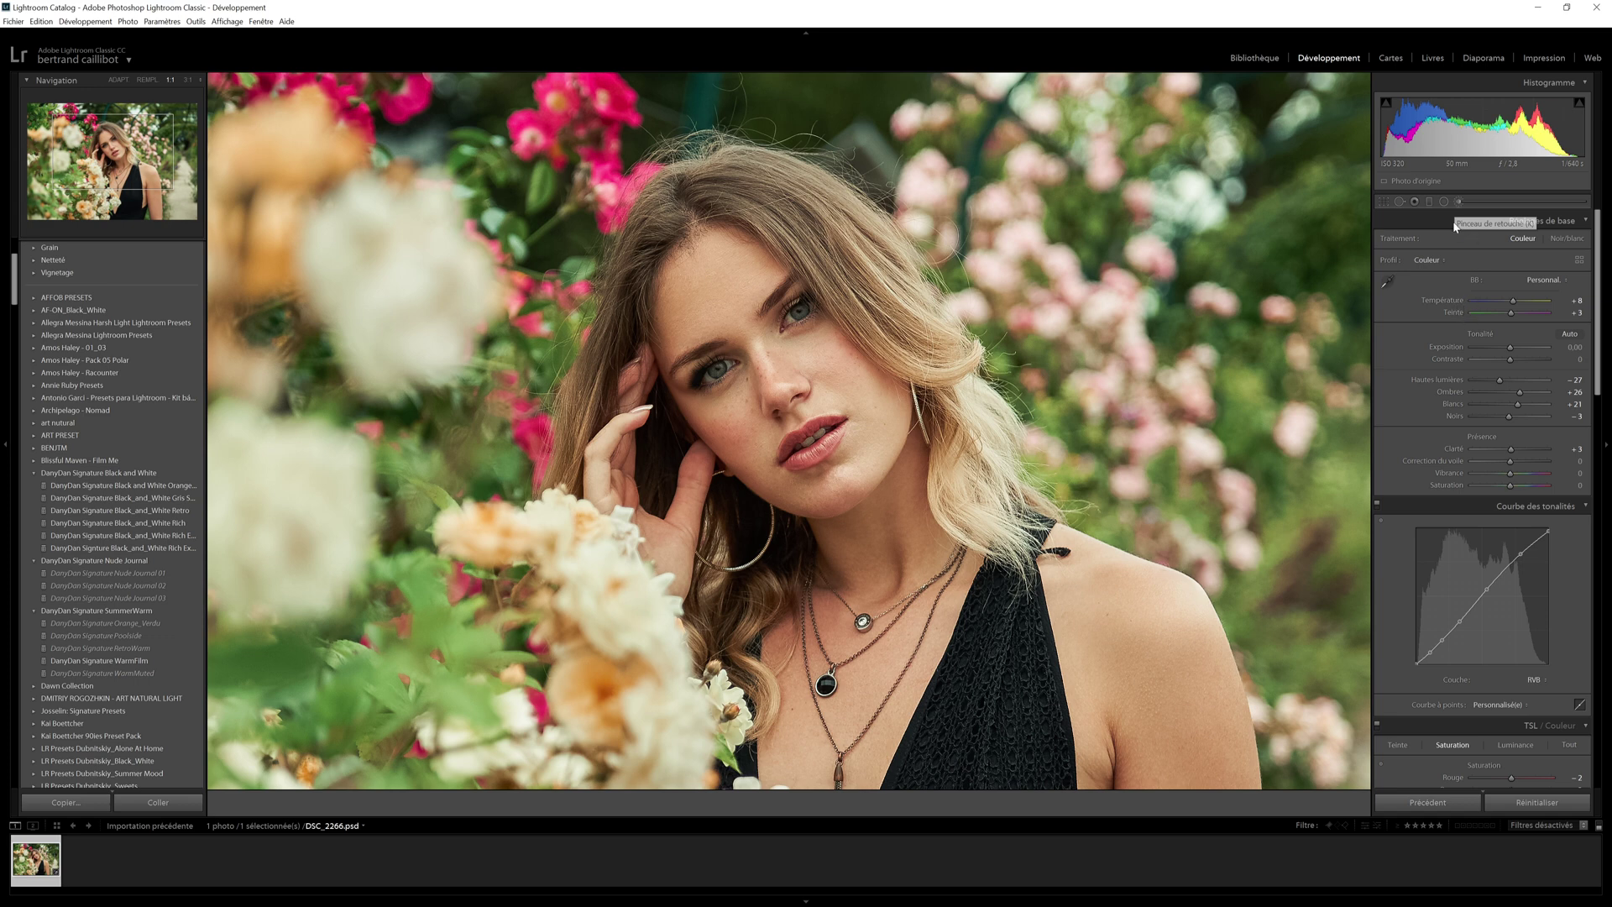
pyautogui.click(1458, 203)
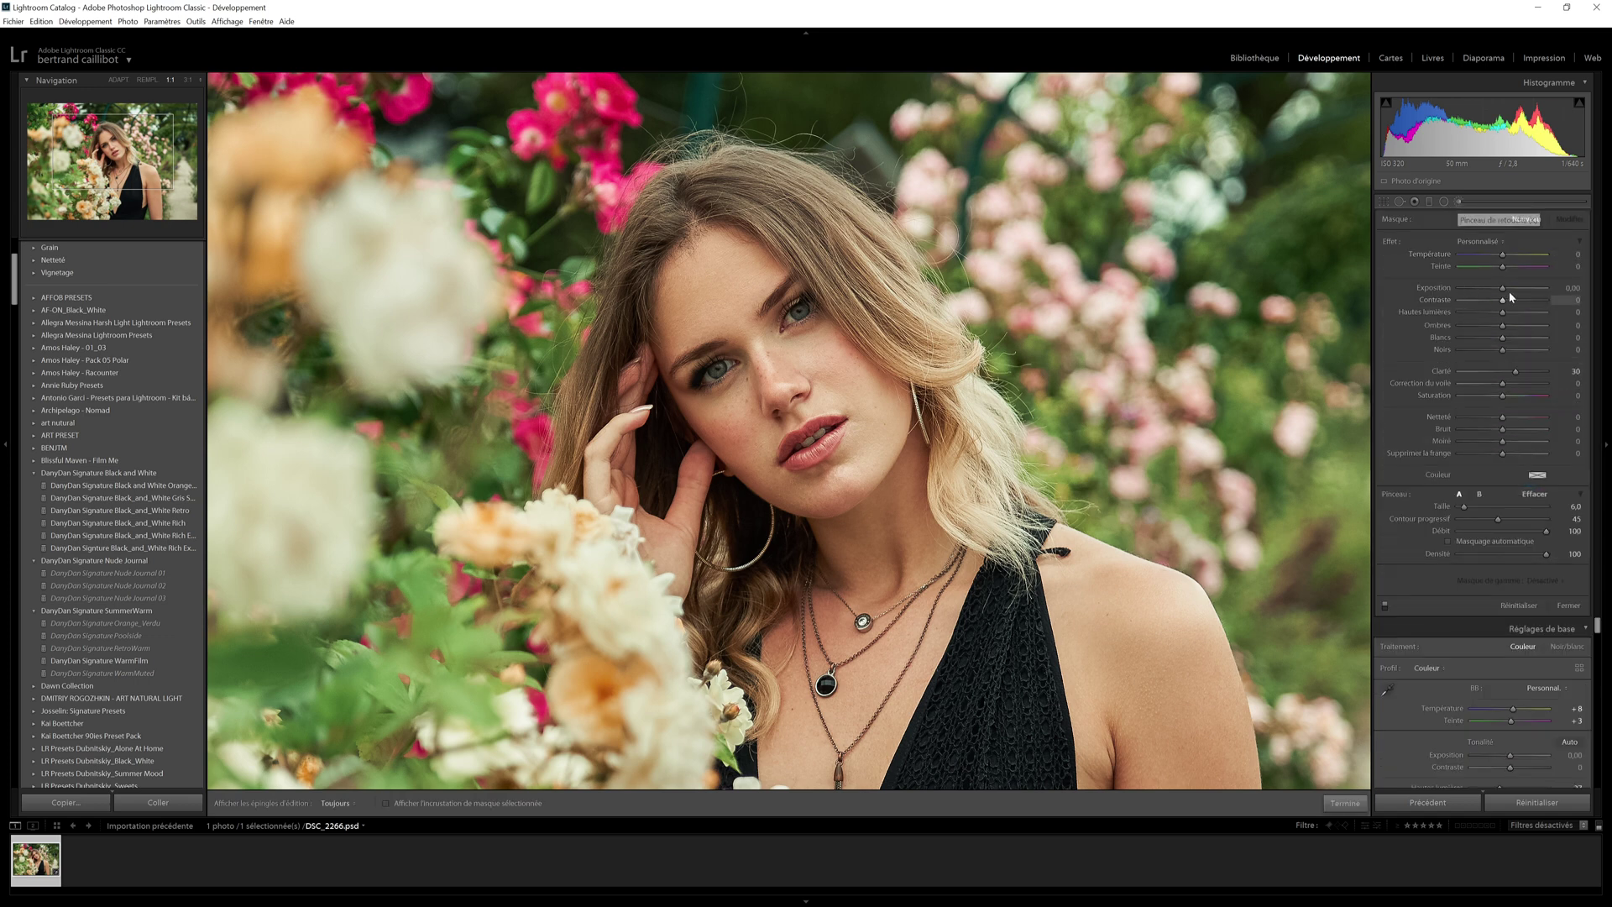
pyautogui.click(1508, 291)
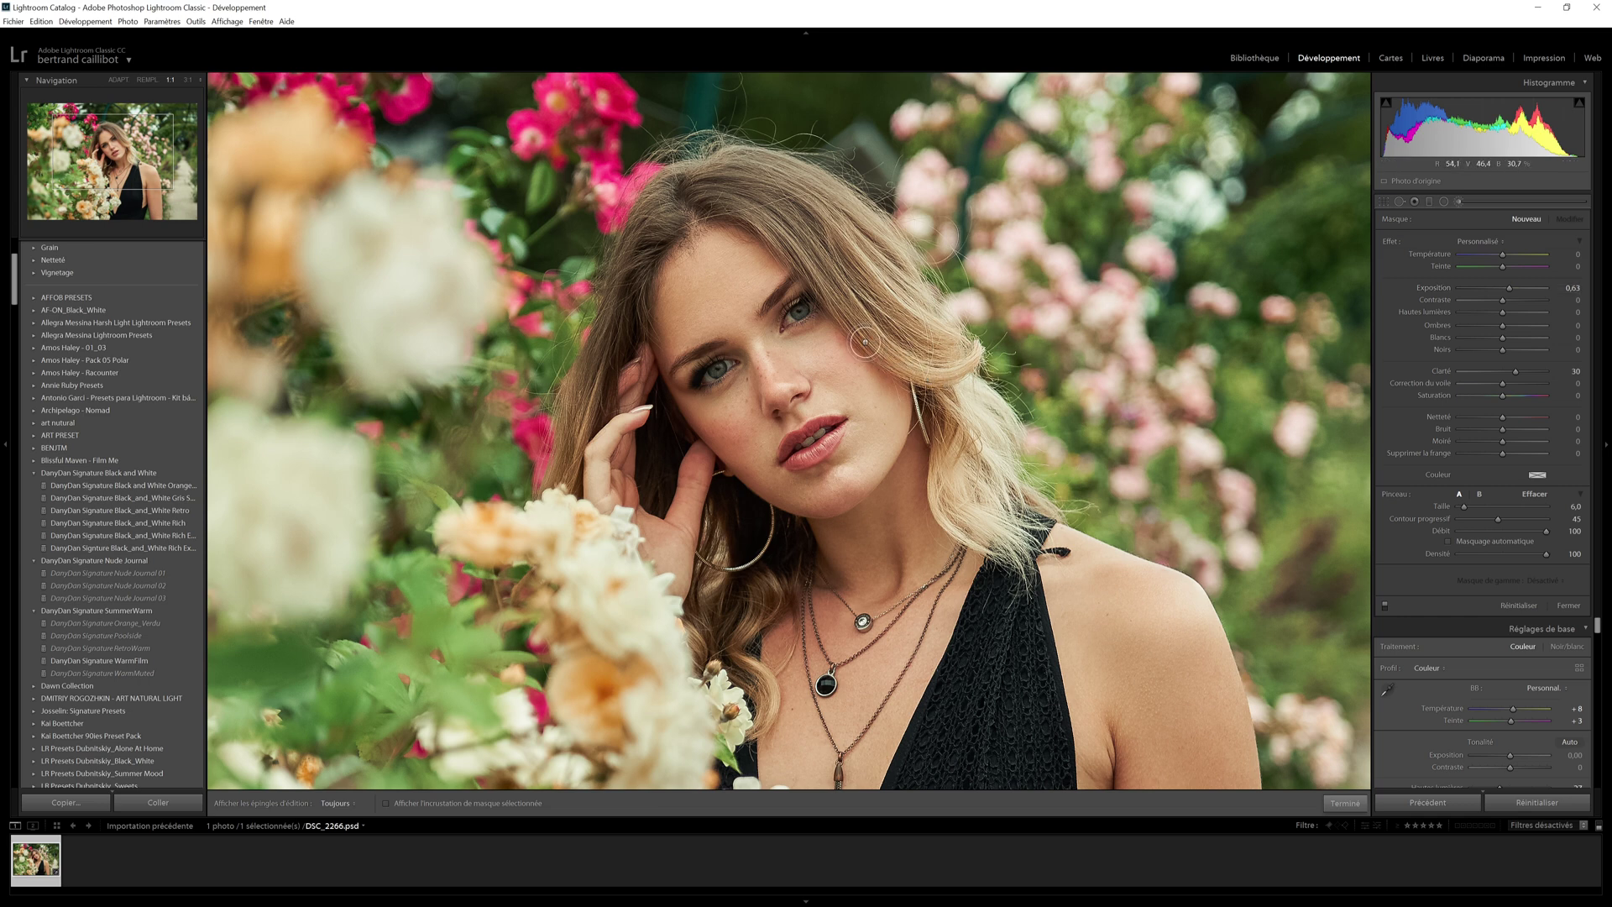
pyautogui.scroll(-3, 804, 333)
pyautogui.scroll(1, 803, 333)
pyautogui.moveTo(792, 315); pyautogui.dragTo(795, 317)
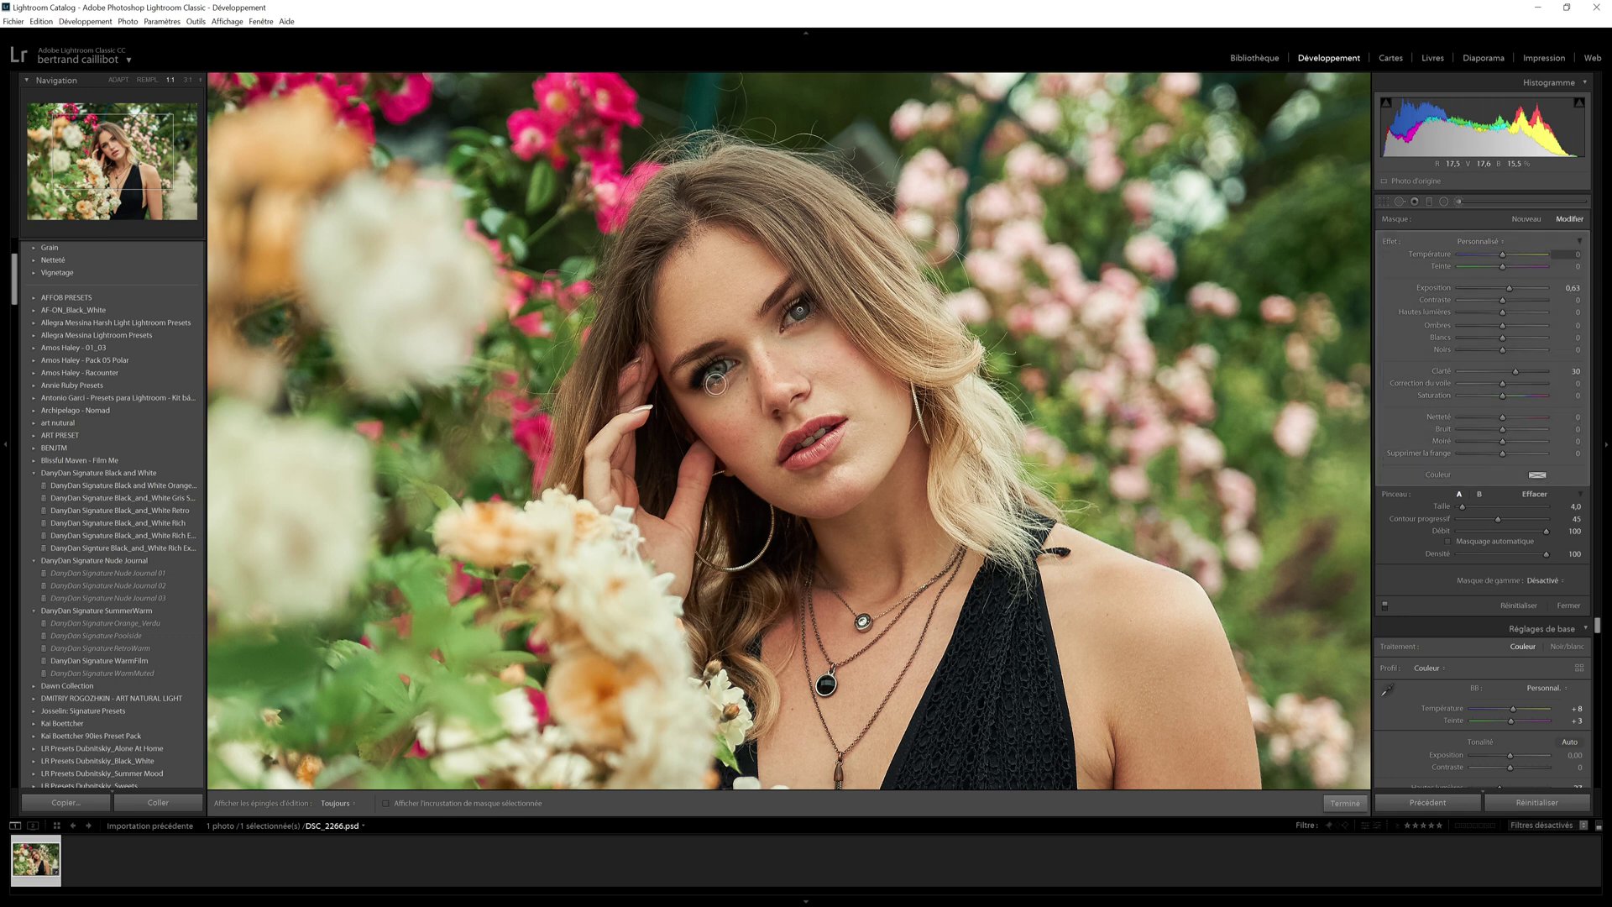
pyautogui.moveTo(720, 368); pyautogui.dragTo(721, 370)
# Compare the eyes with and without the brush adjustment by switching it off and on repeatedly
pyautogui.click(1386, 605)
pyautogui.click(1385, 605)
pyautogui.click(1385, 606)
pyautogui.click(1385, 606)
pyautogui.click(1384, 604)
pyautogui.click(1385, 606)
pyautogui.click(1385, 605)
pyautogui.click(1384, 606)
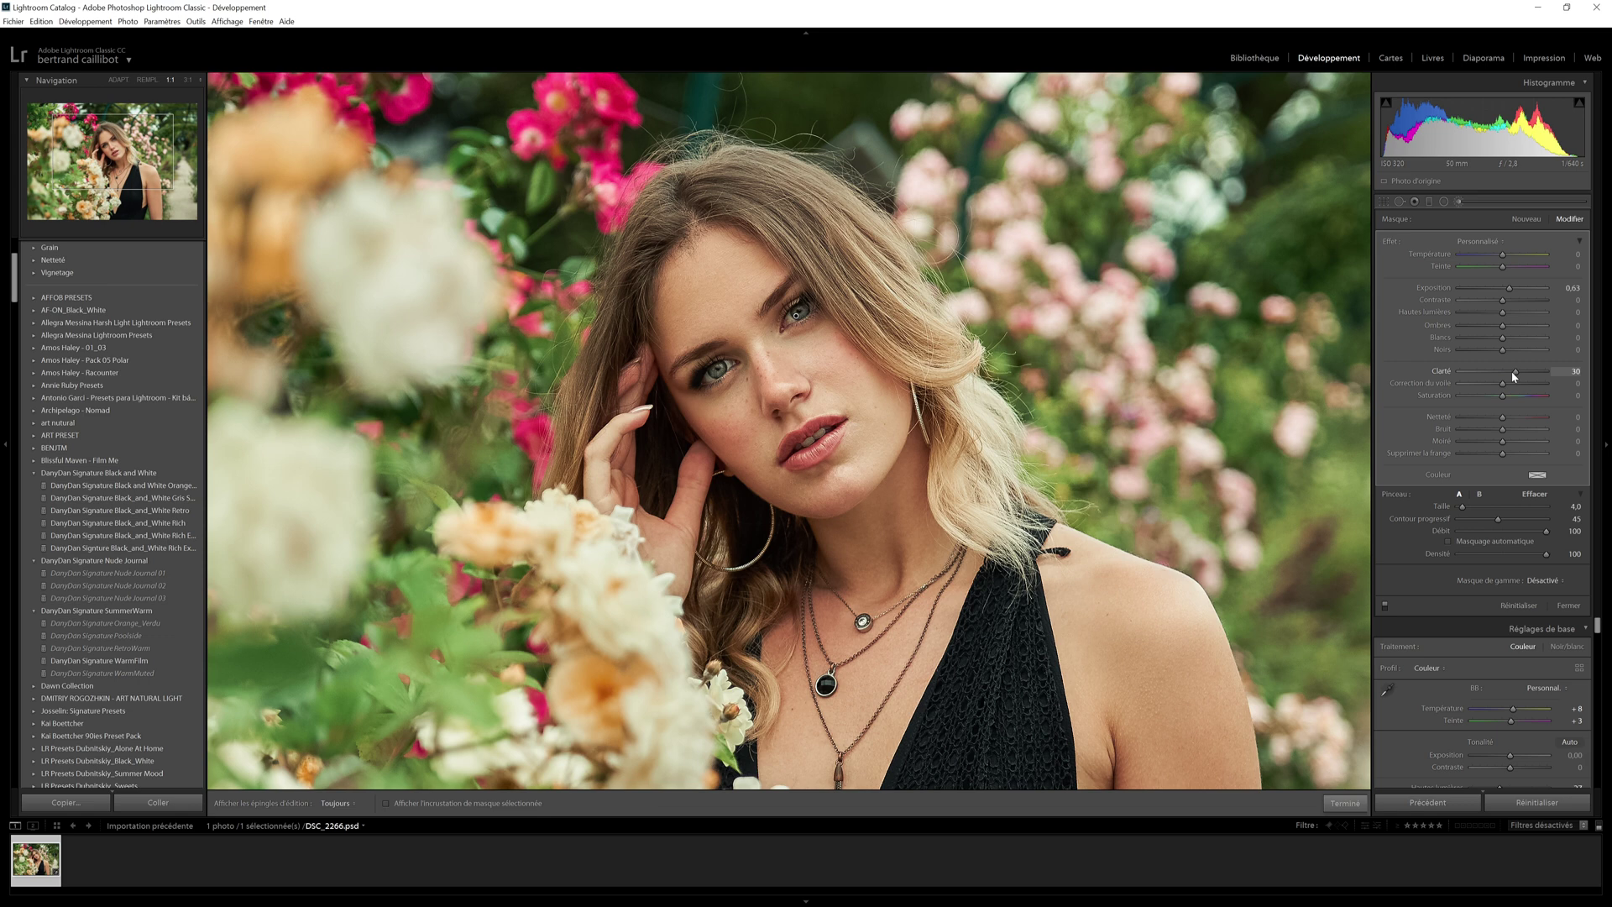
# Lower the clarity of the eye brush adjustment and close the adjustment brush
pyautogui.moveTo(1513, 375); pyautogui.dragTo(1437, 378)
pyautogui.click(1566, 608)
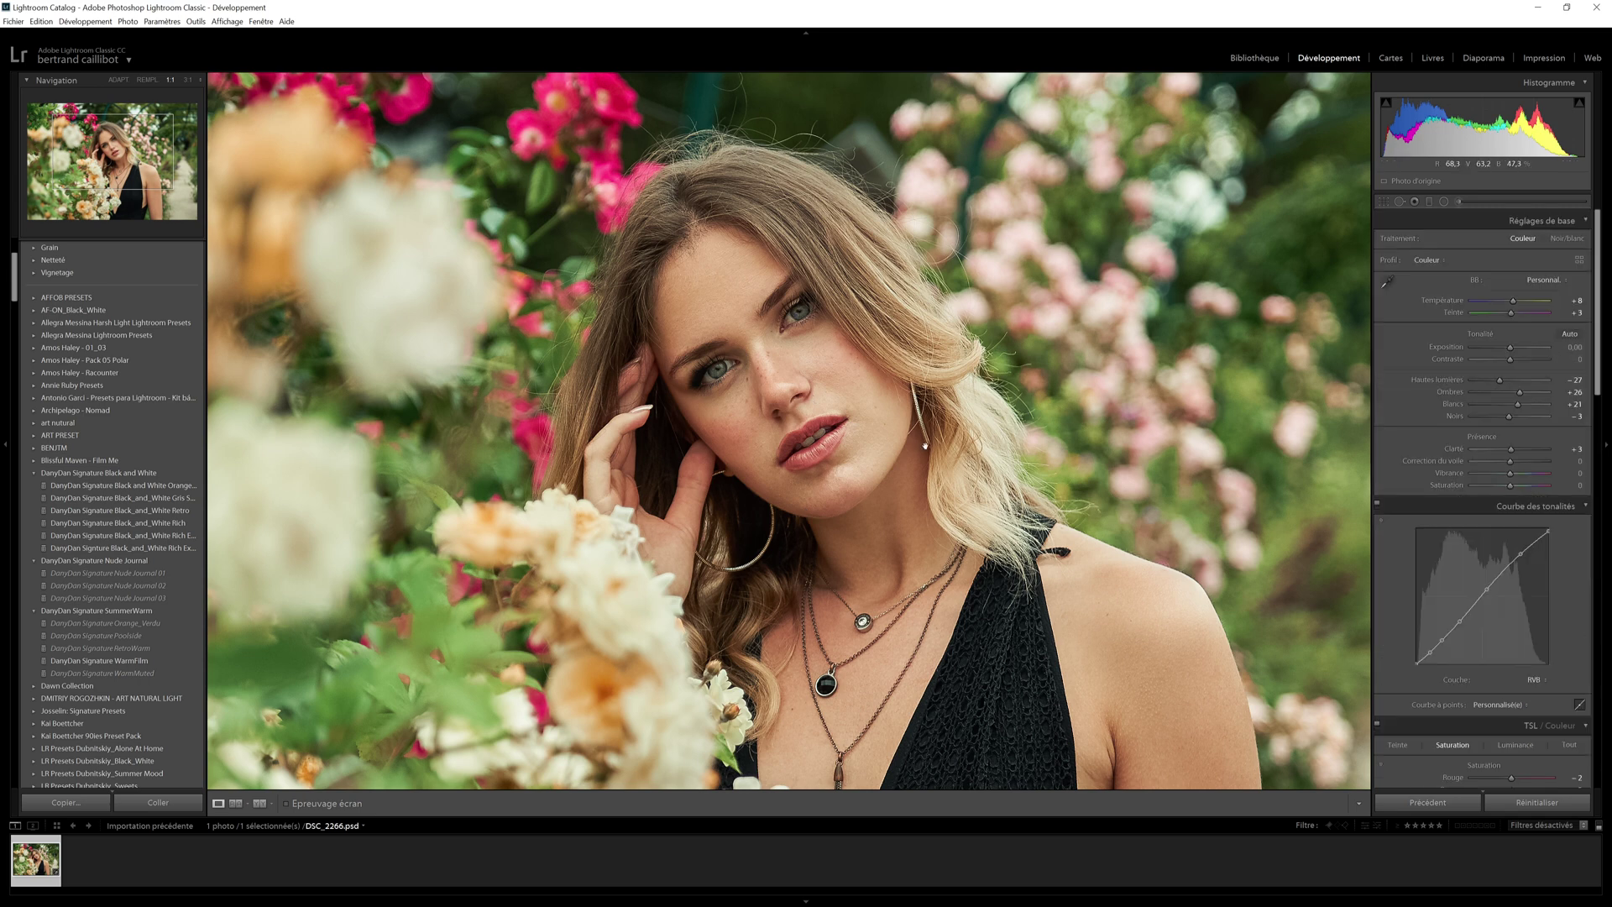
pyautogui.click(807, 393)
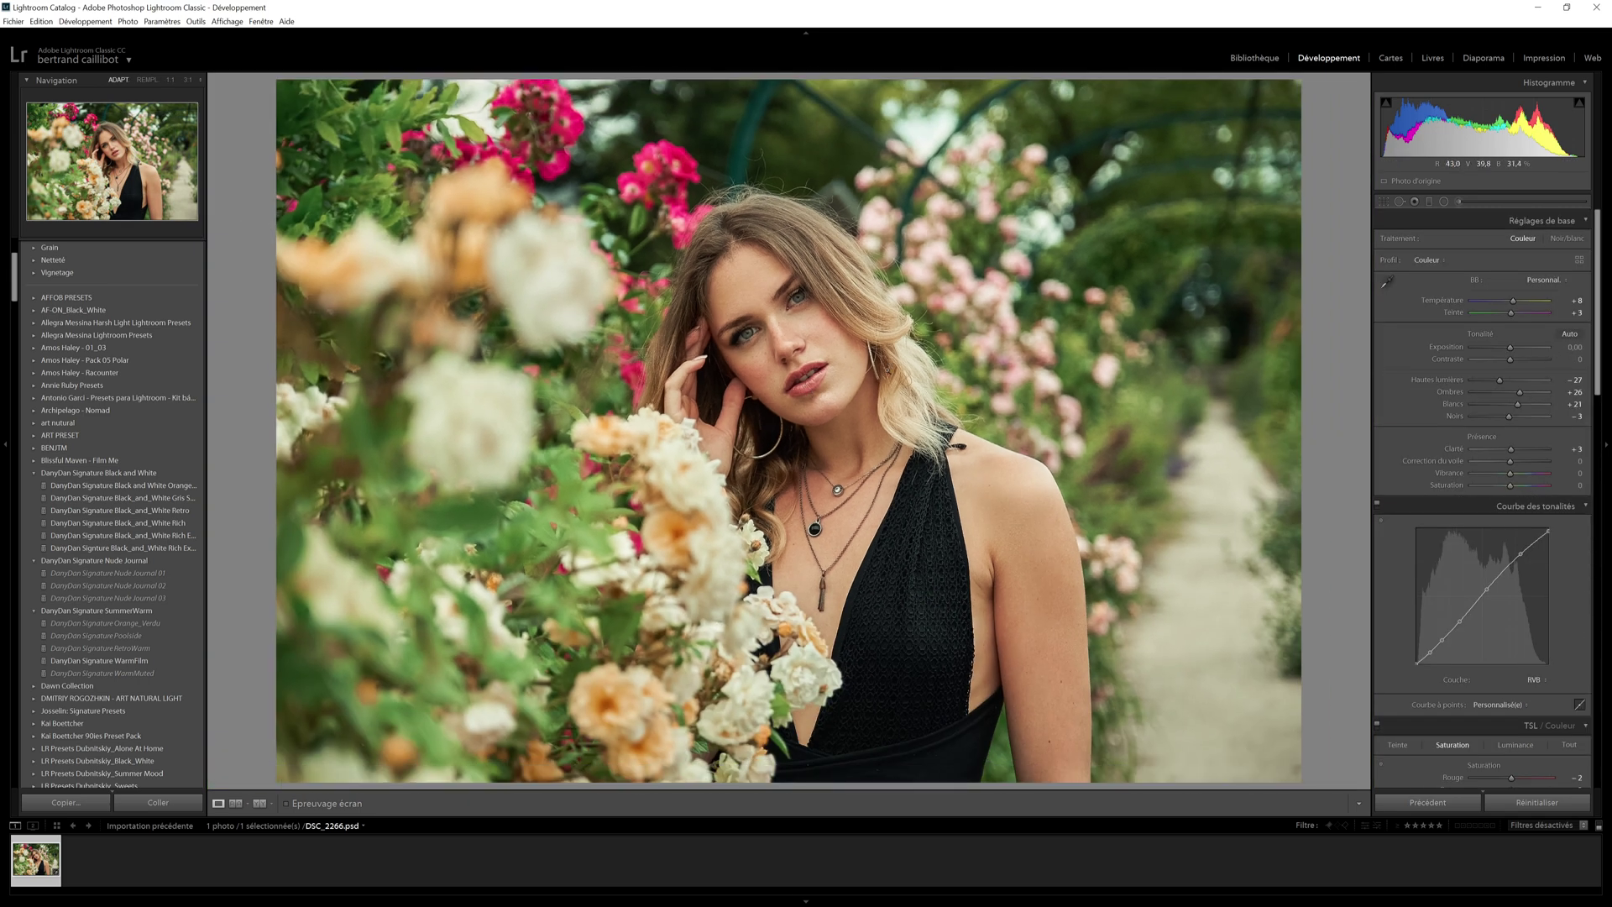
# Start exporting the photo and choose the Summer Warm folder inside Deckstop as the destination
pyautogui.click(23, 18)
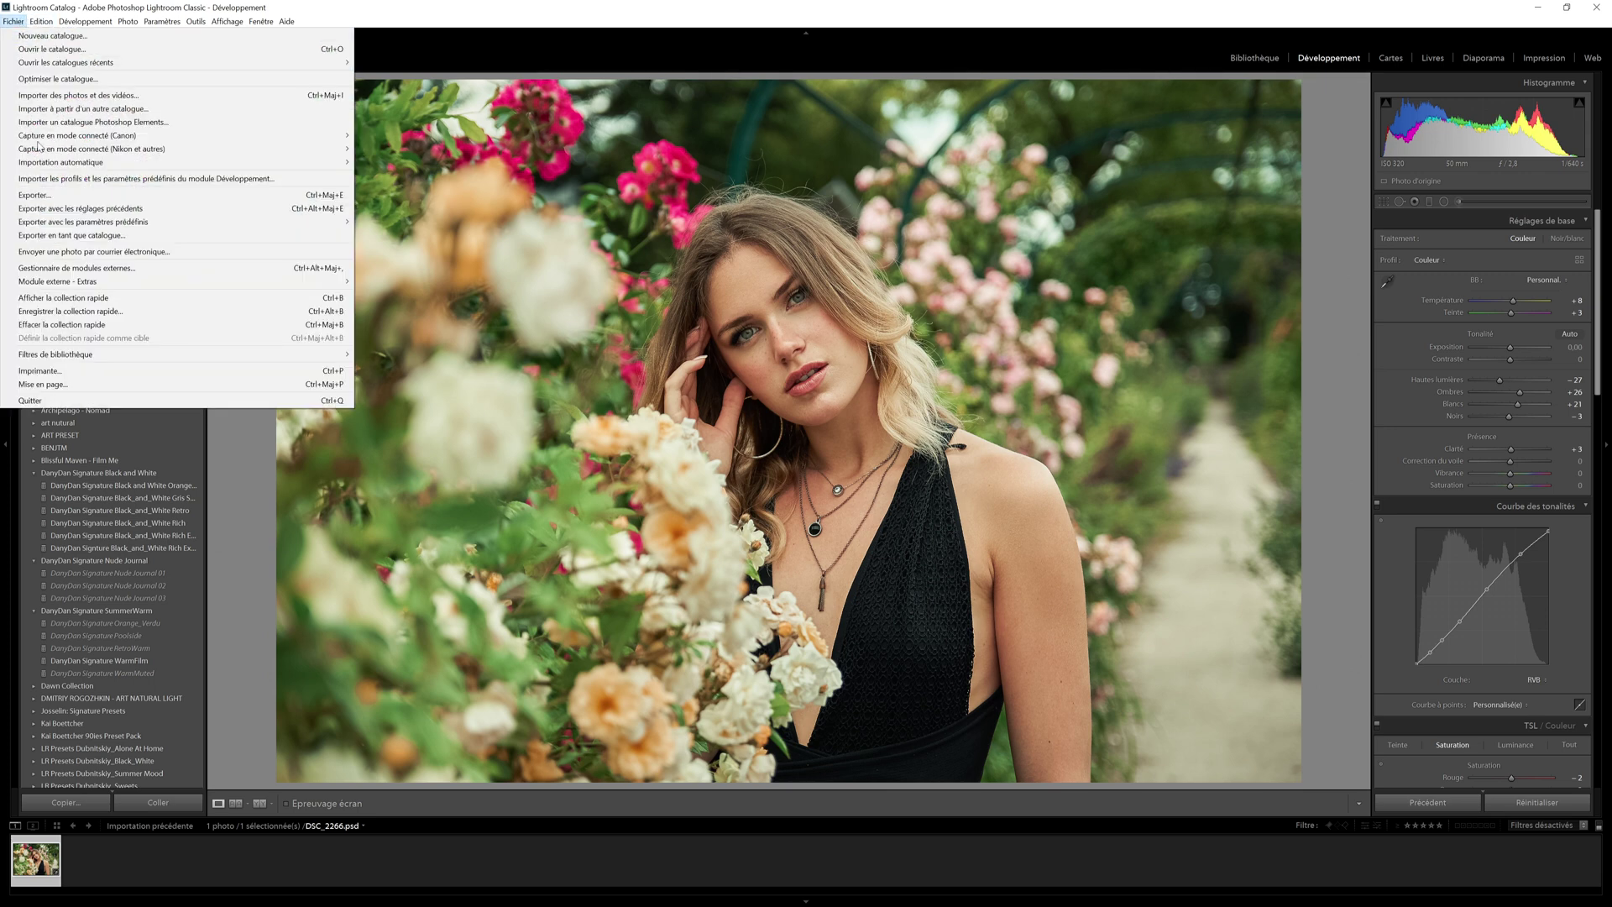
pyautogui.click(88, 197)
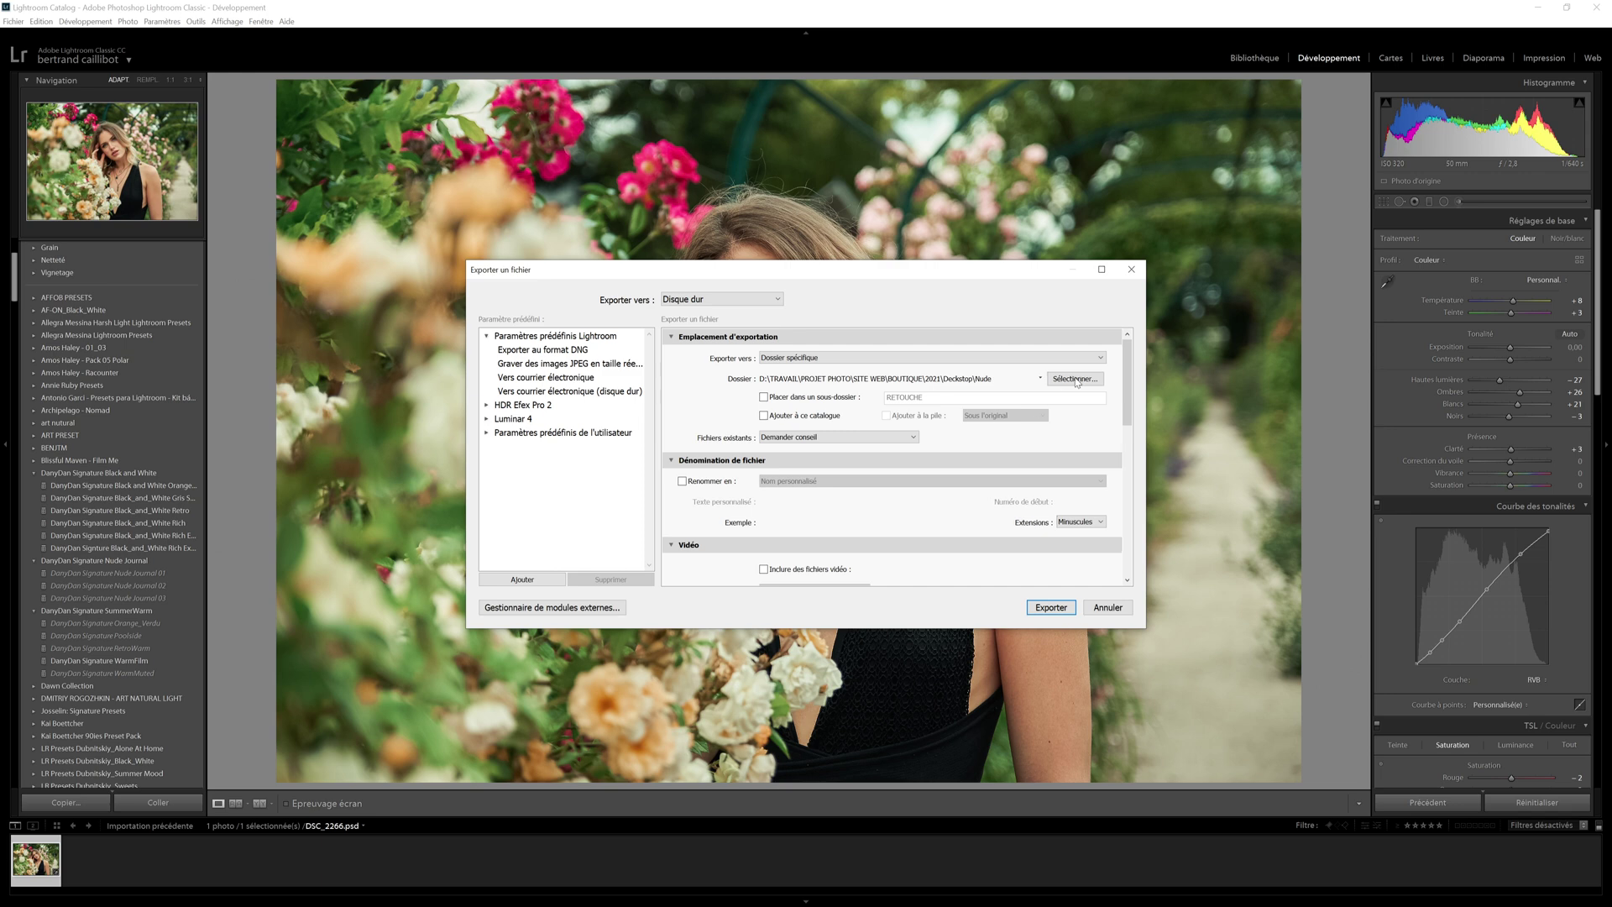
pyautogui.click(1075, 379)
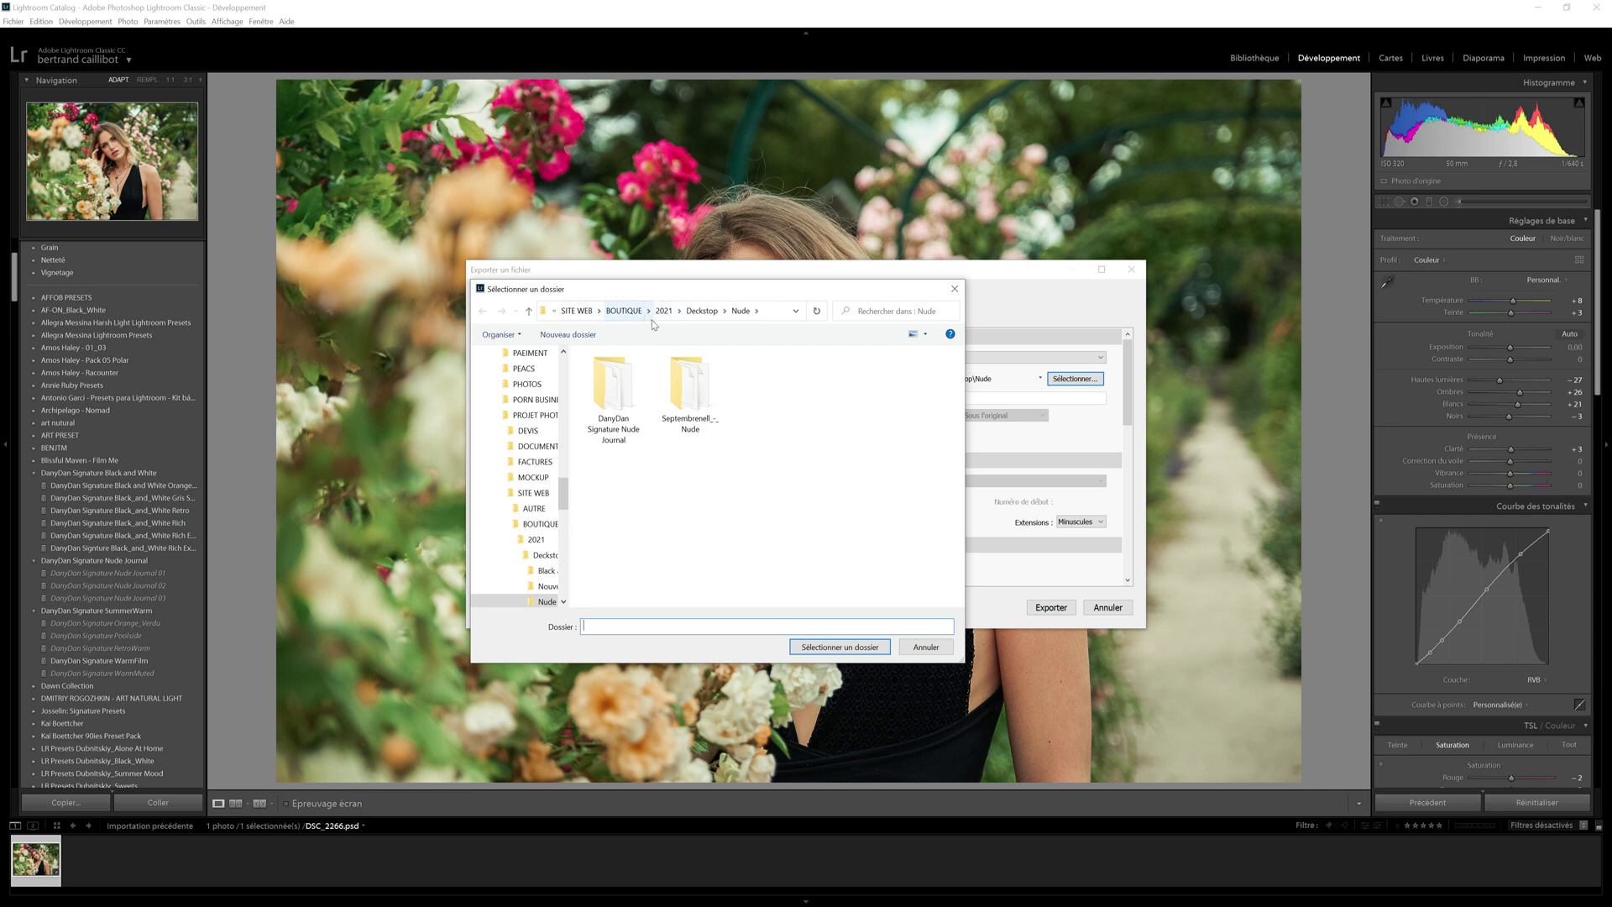
pyautogui.click(708, 312)
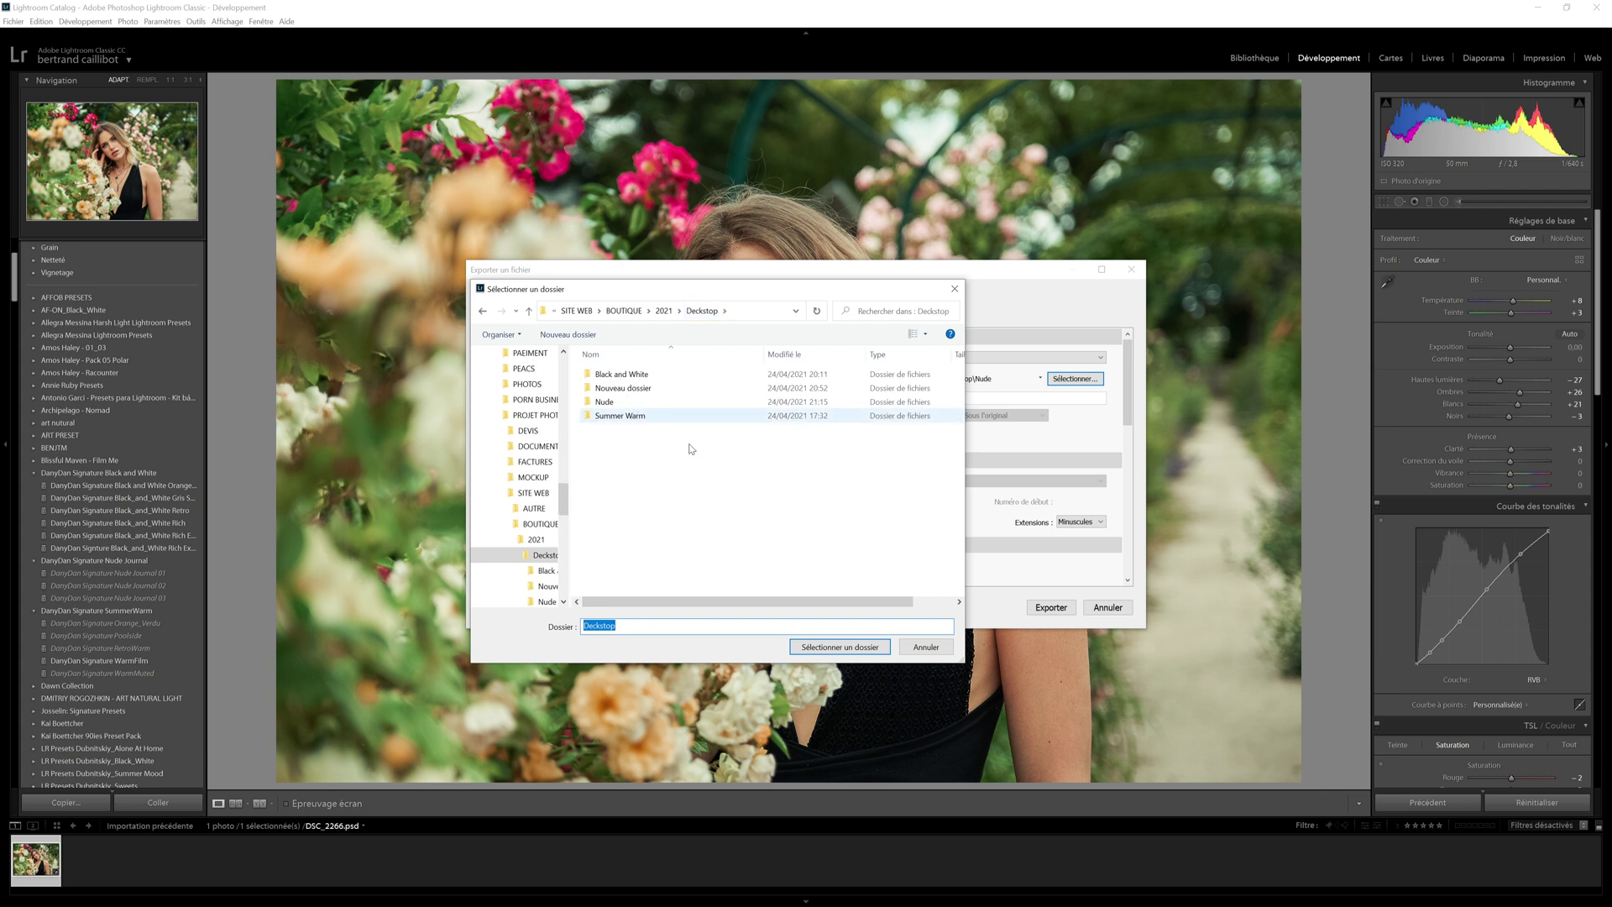
pyautogui.click(811, 648)
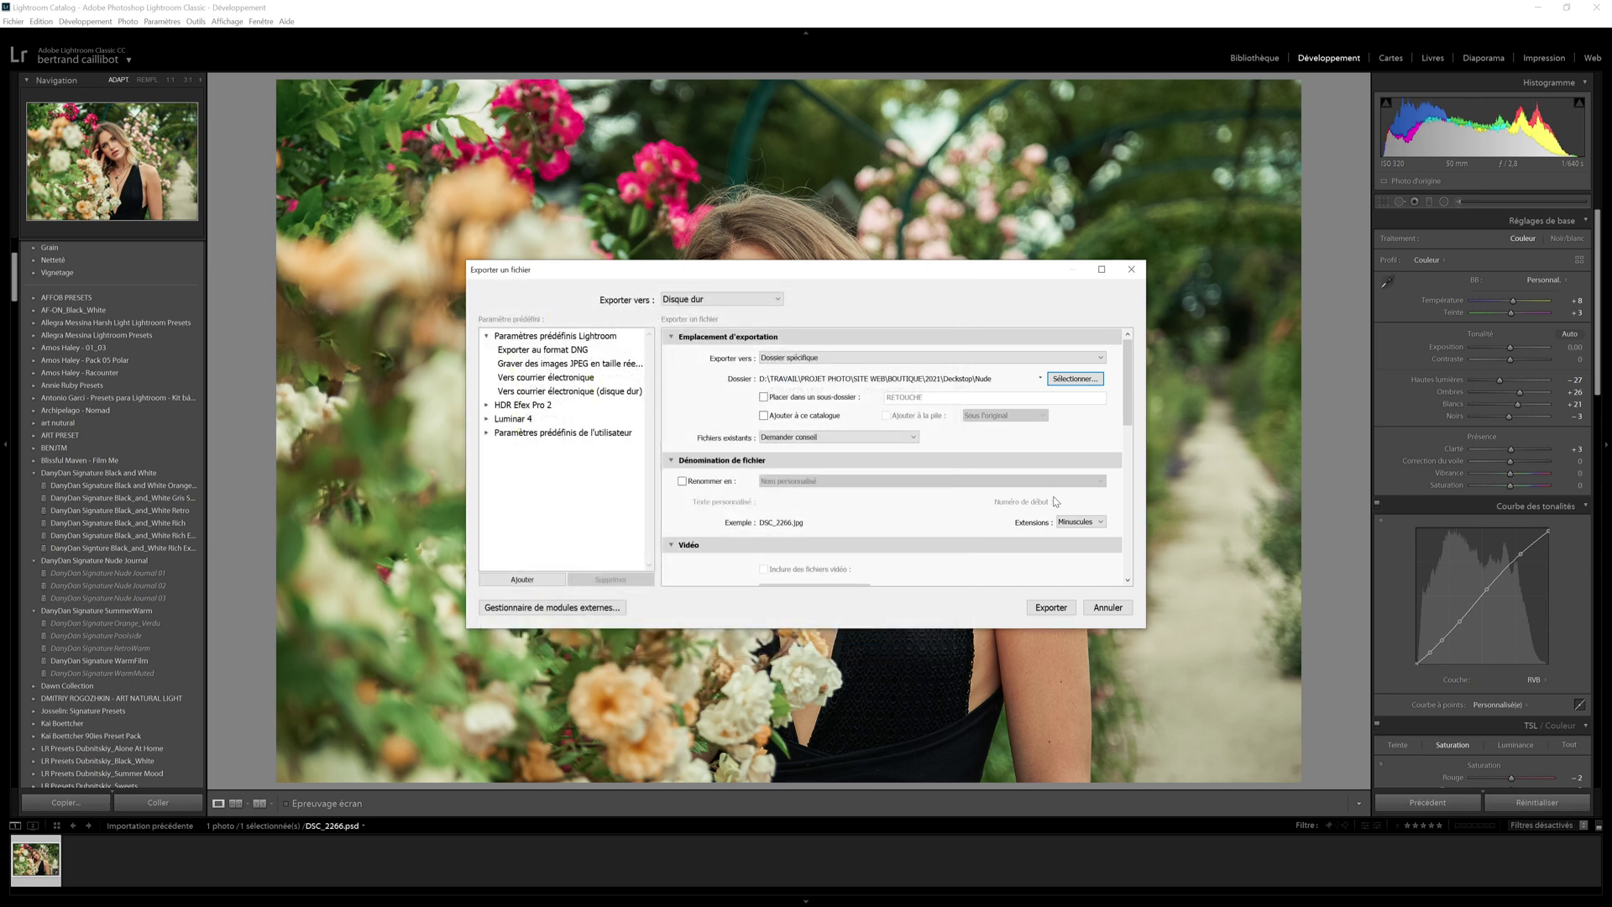
# Review the JPEG export settings, turn off image resizing and export the photo
pyautogui.scroll(-10, 1058, 497)
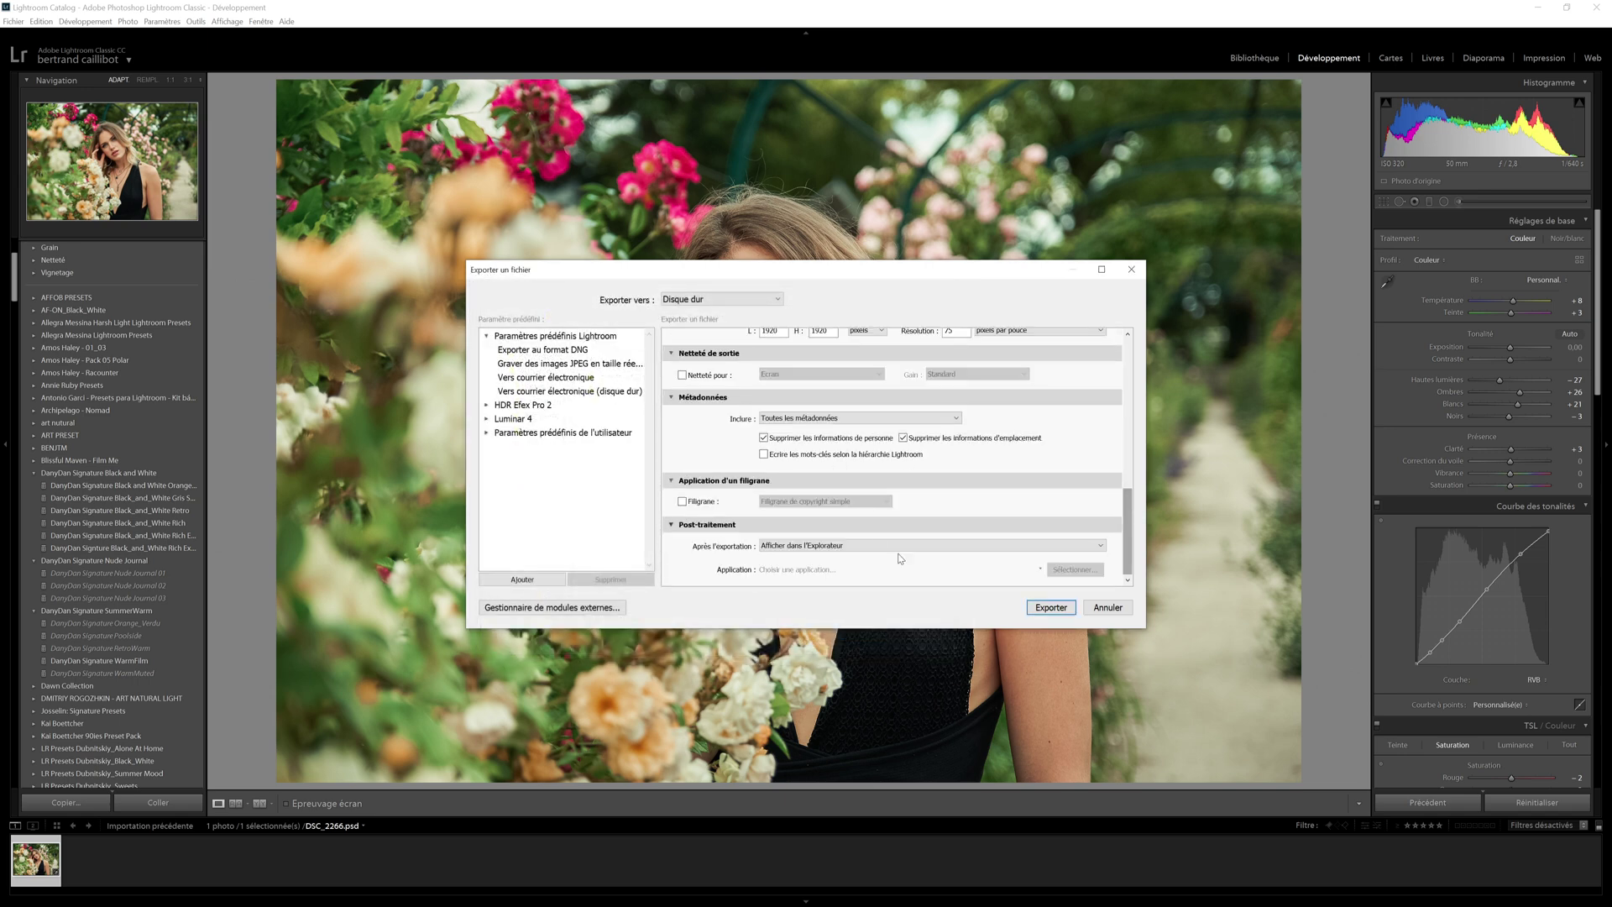
pyautogui.scroll(5, 736, 428)
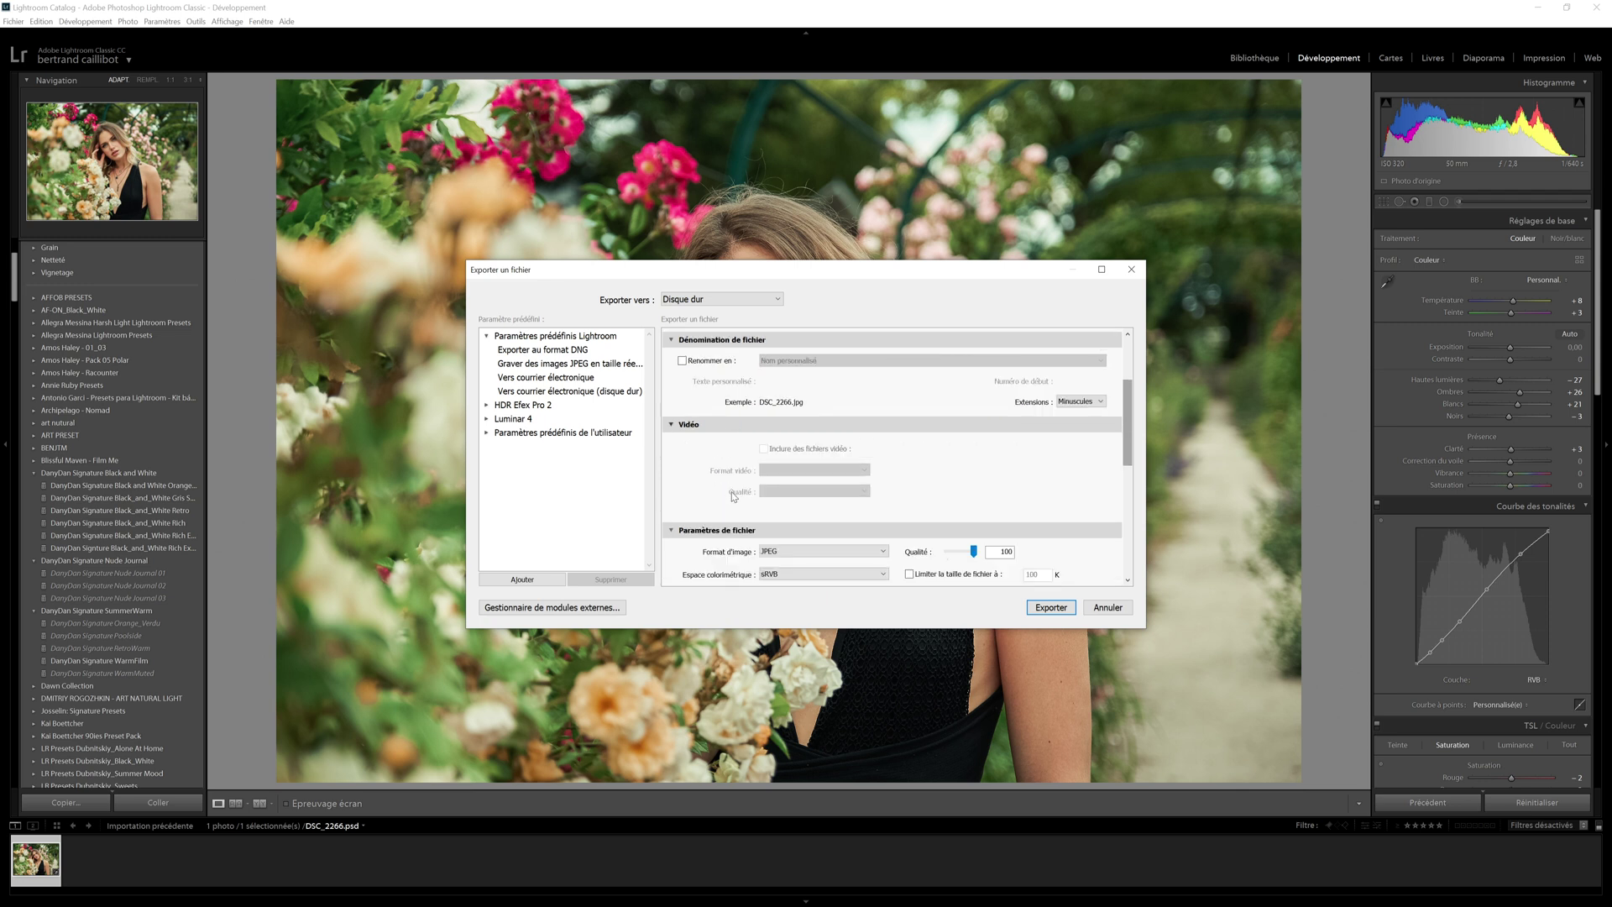
pyautogui.scroll(-8, 732, 496)
pyautogui.scroll(6, 727, 449)
pyautogui.moveTo(1130, 400); pyautogui.dragTo(1132, 438)
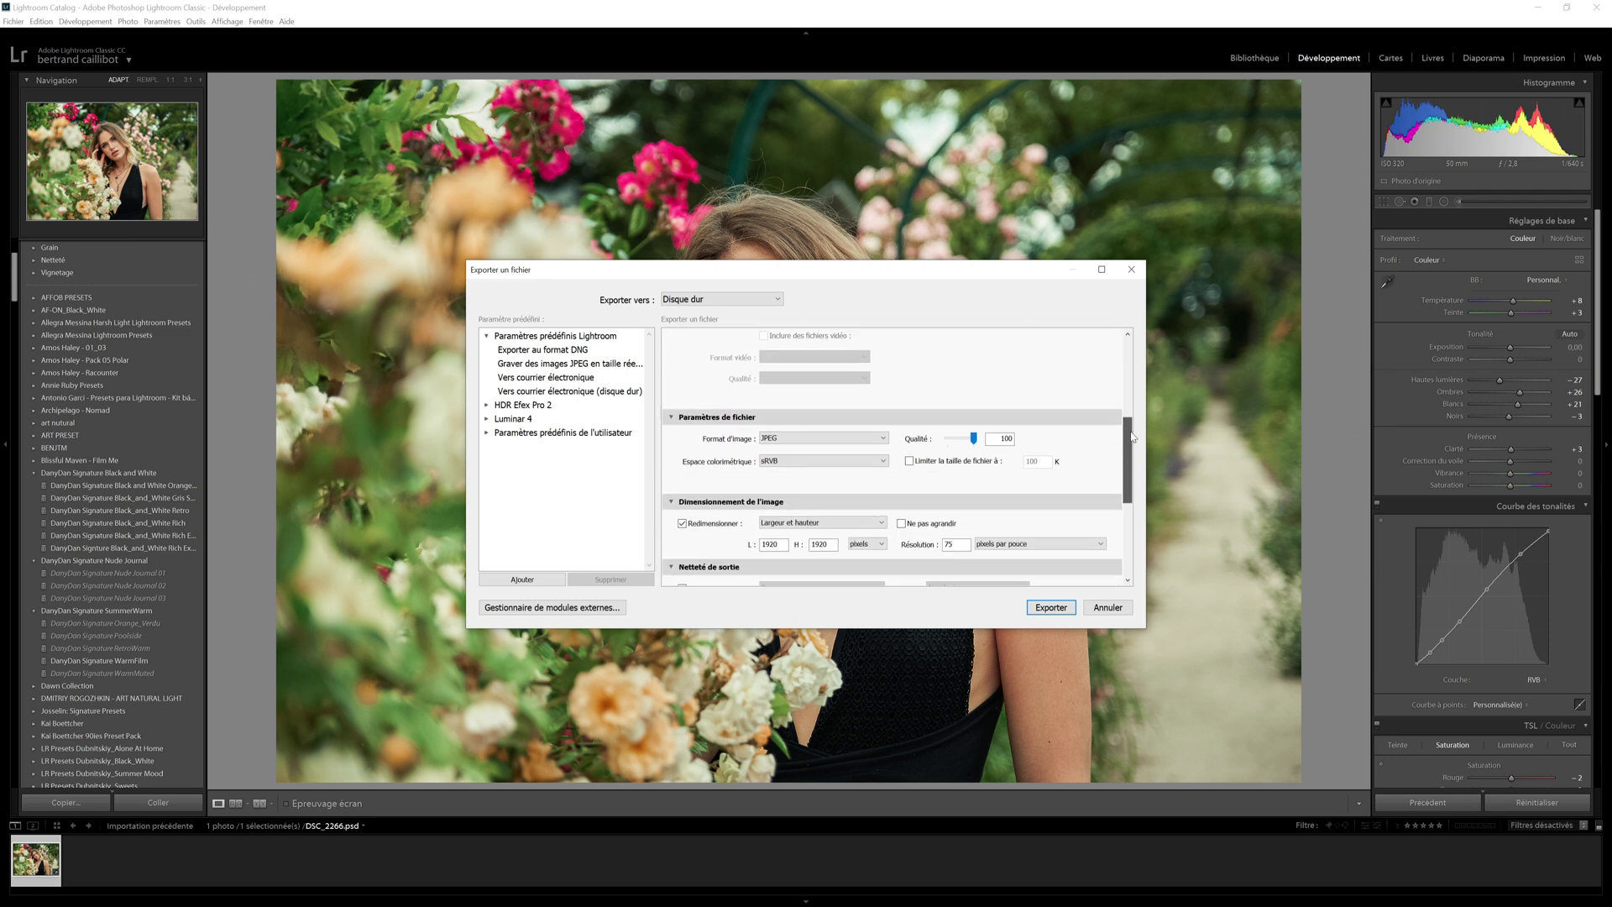
pyautogui.click(681, 524)
pyautogui.click(1052, 608)
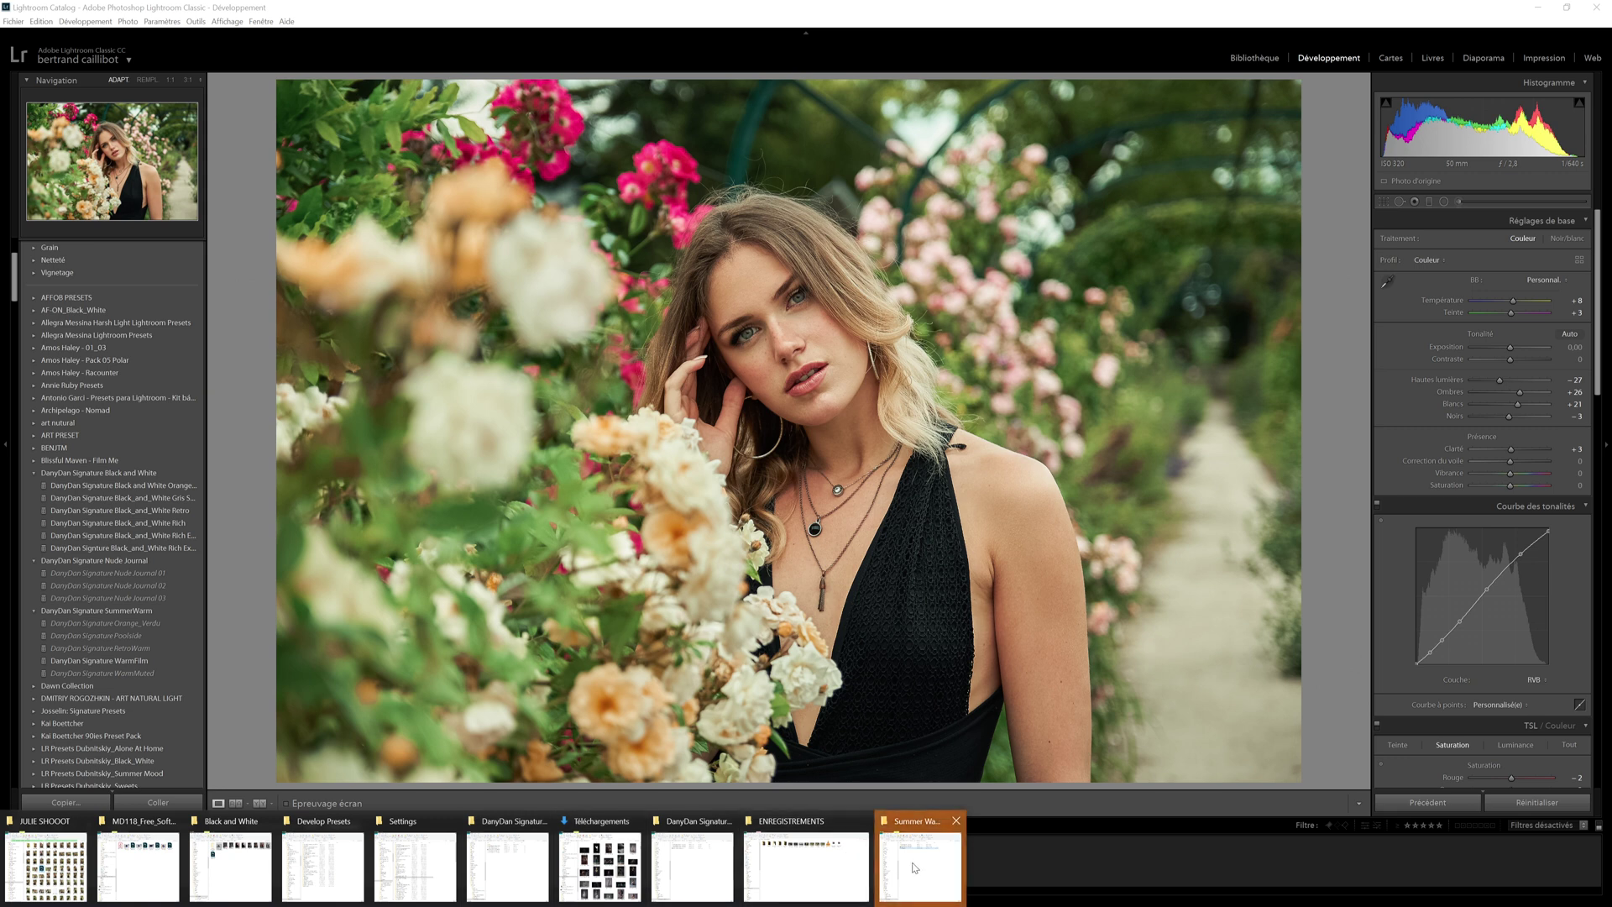
# Switch to the Summer Warm folder in File Explorer, display its files as large icons and open DSC_2266.jpg
pyautogui.click(905, 855)
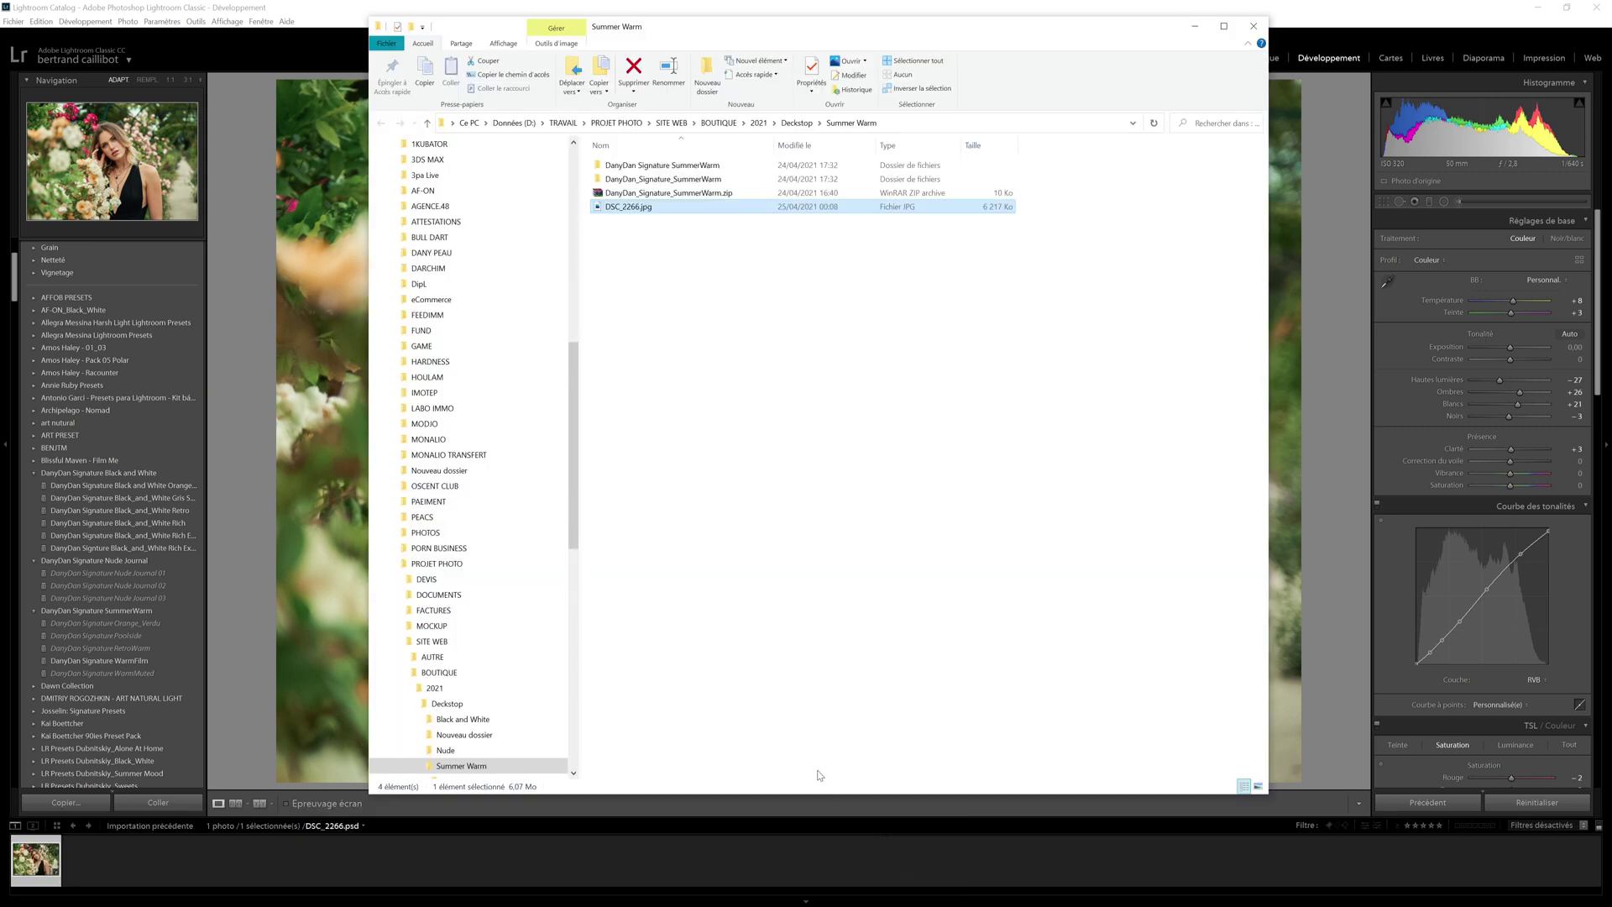
pyautogui.click(640, 288)
pyautogui.rightClick(641, 282)
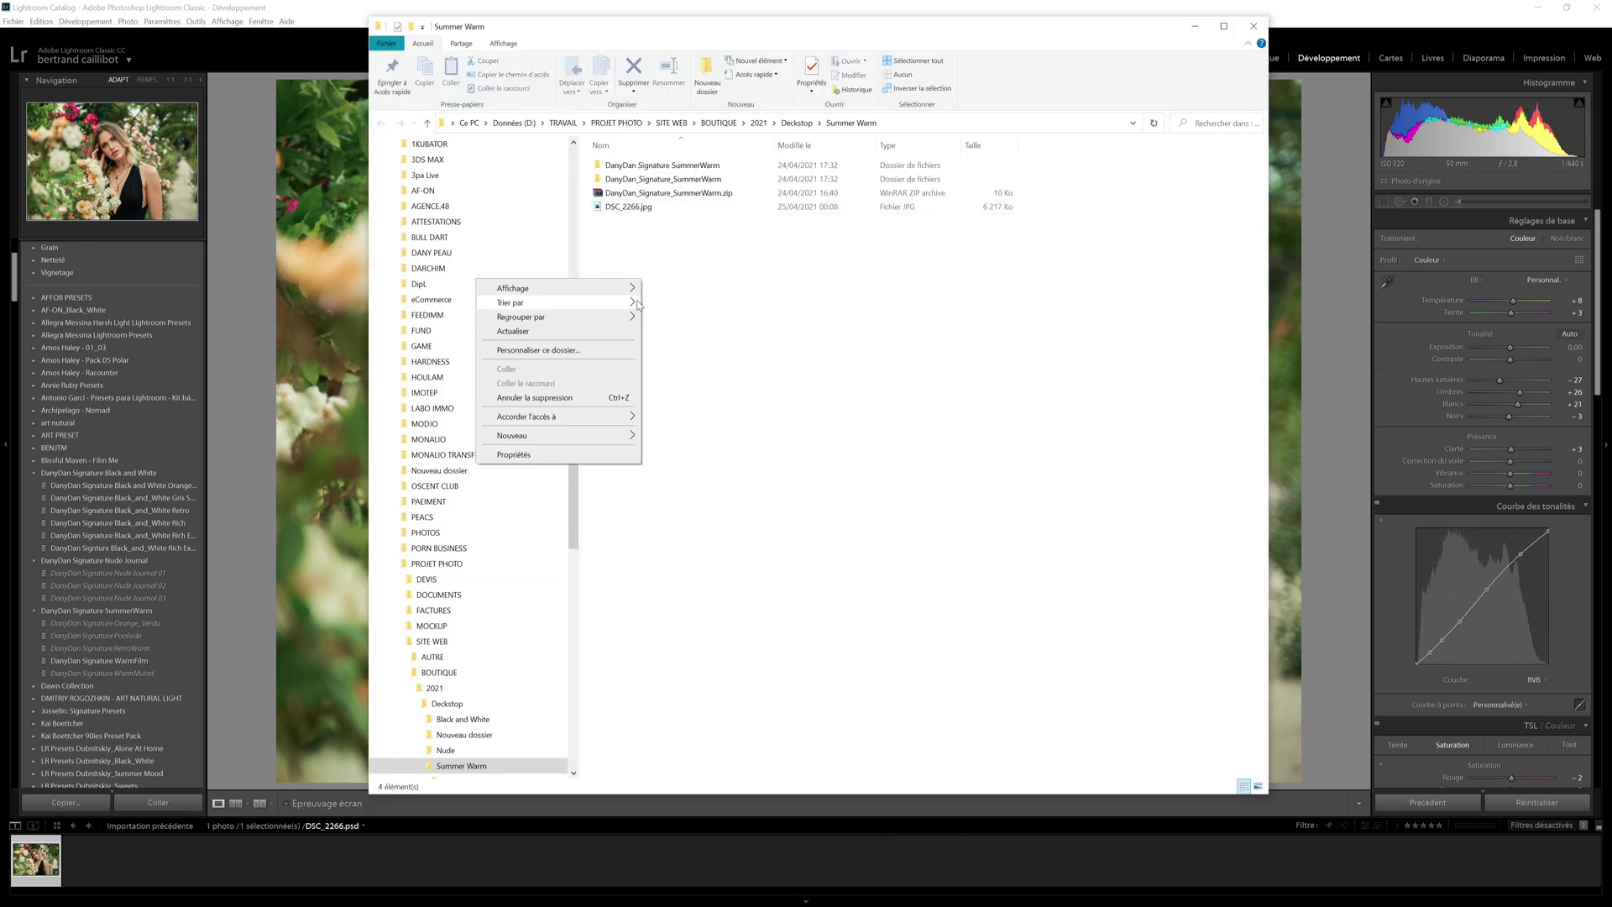
pyautogui.moveTo(611, 288)
pyautogui.click(672, 302)
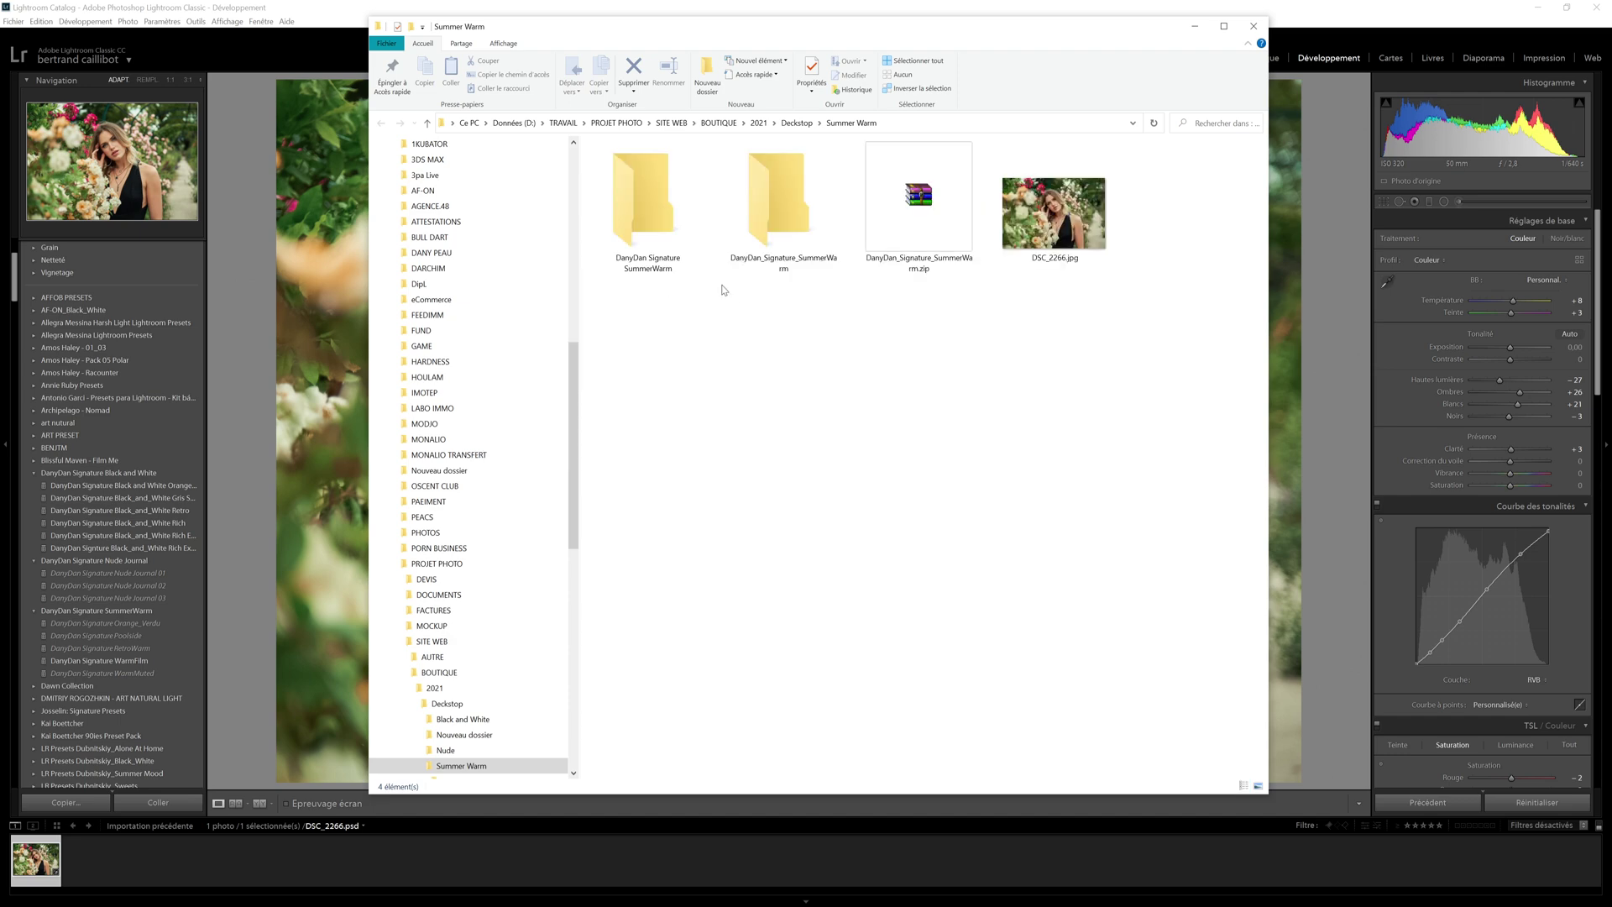
pyautogui.click(1018, 250)
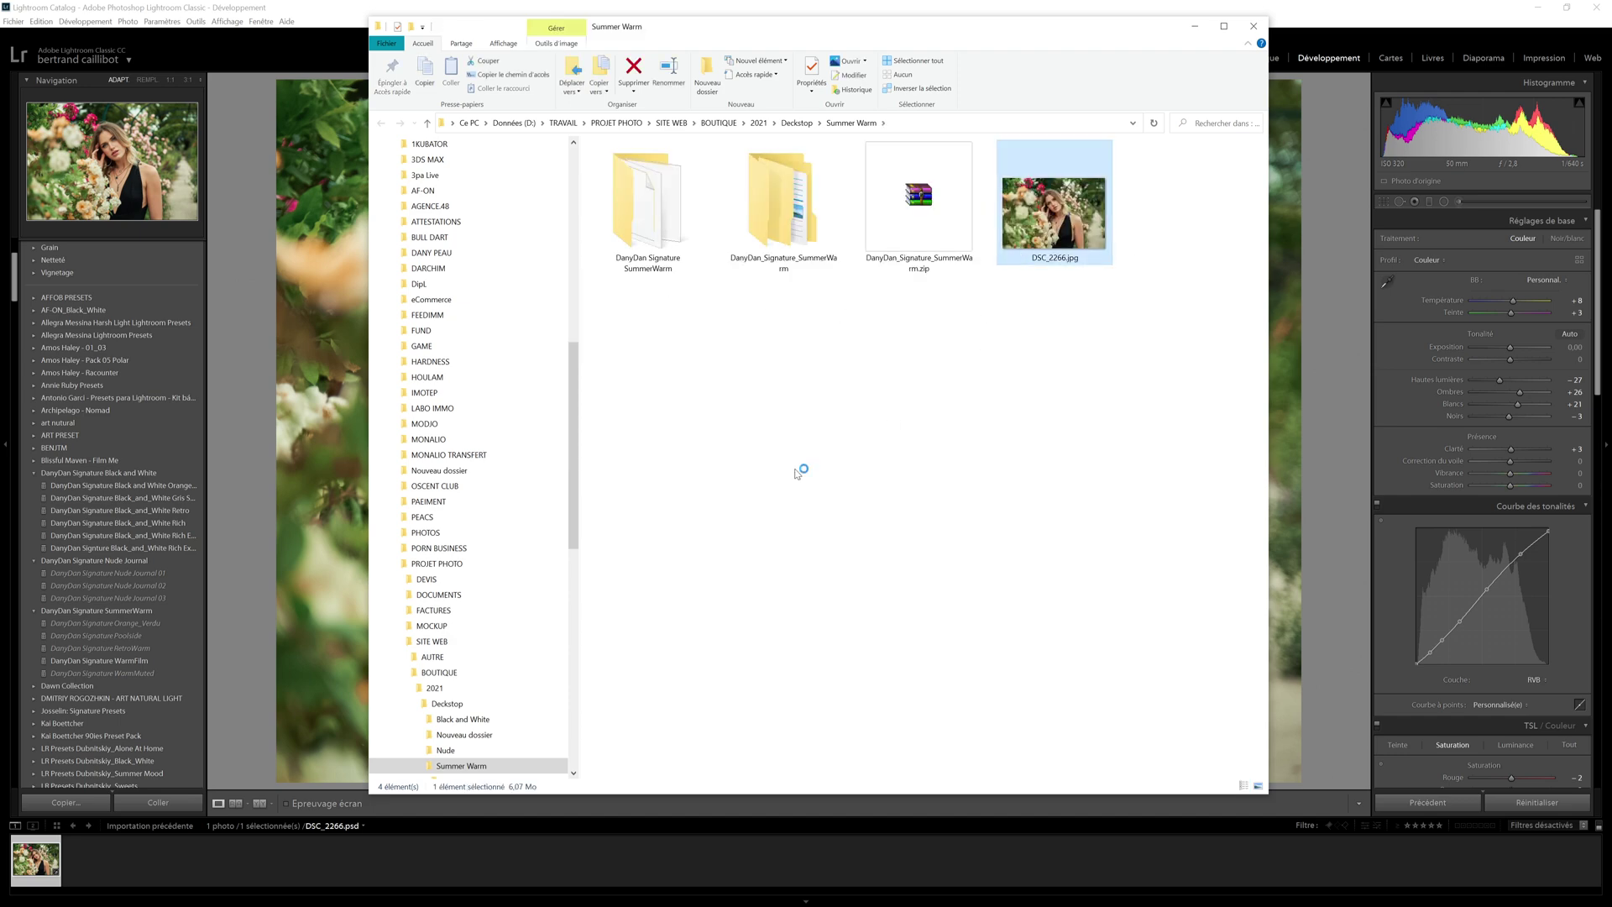